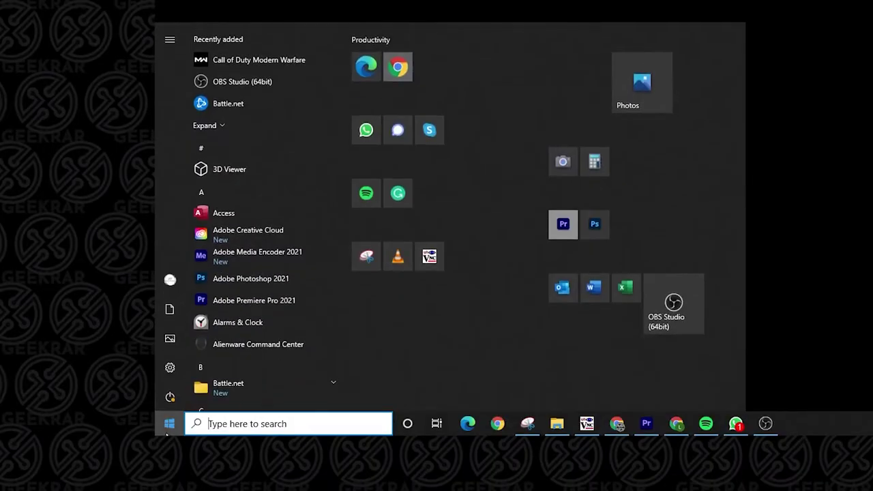
Launch MSI Afterburner from a Start menu search for 'ms'.
key(super+s)
text(m)
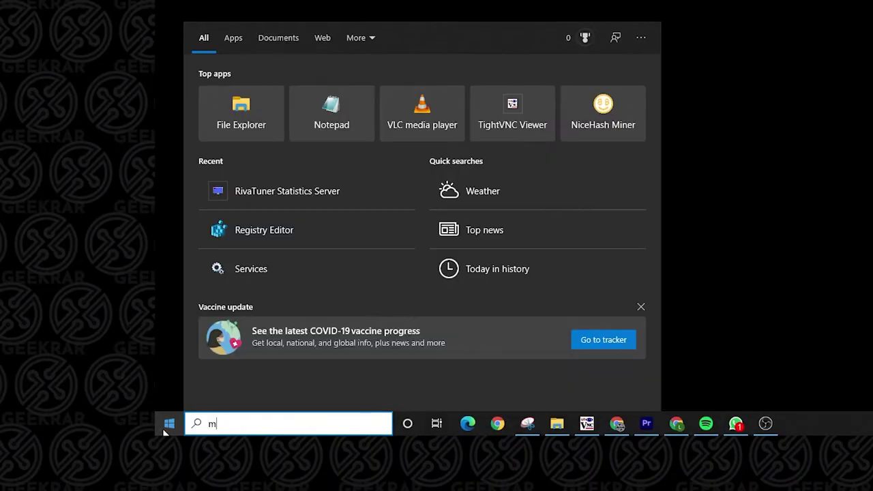
text(s)
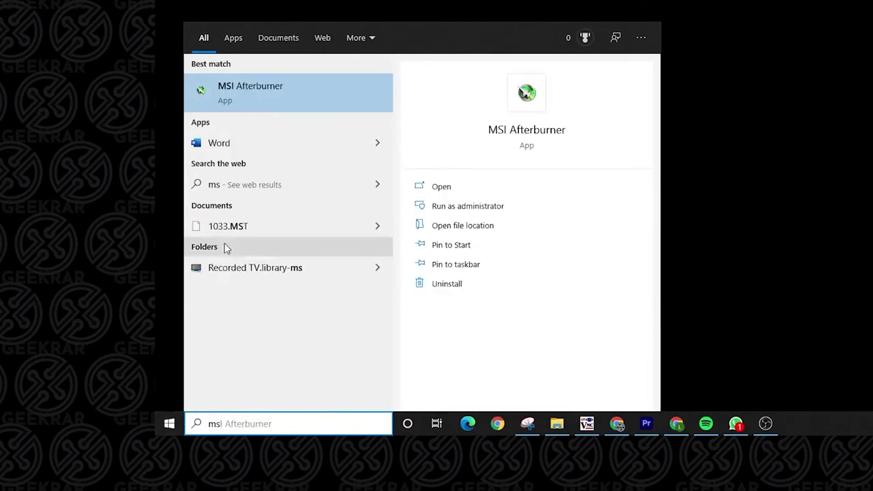
click(226, 115)
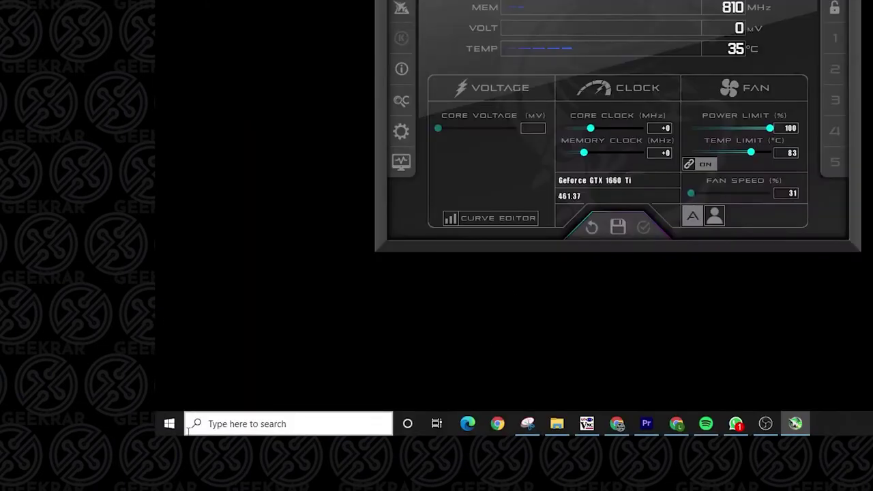
Search the Start menu for 'riva' to find RivaTuner Statistics Server.
click(168, 424)
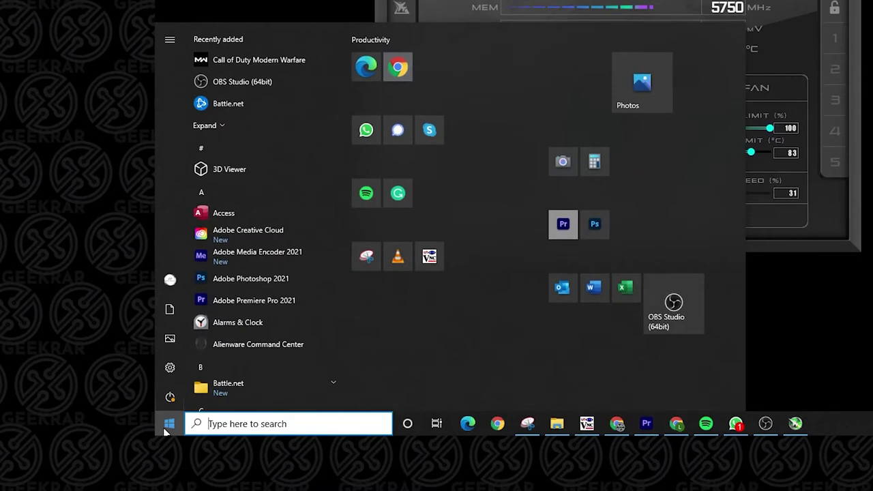
text(riva)
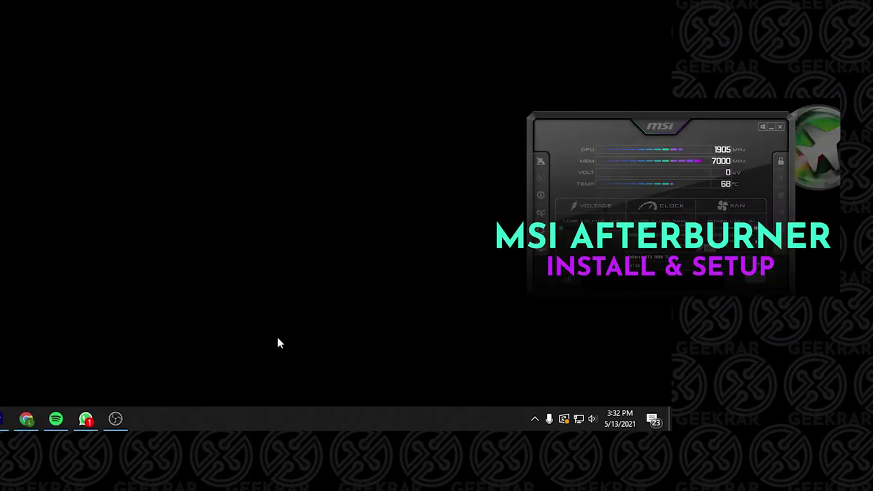
key(super)
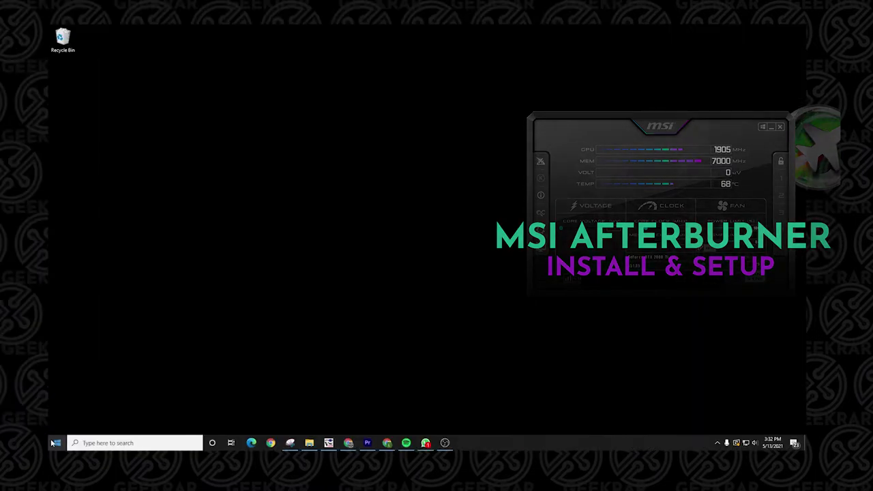
Start Warzone via Battle.net from the Start menu's Recently added list, then bring up RivaTuner.
key(super)
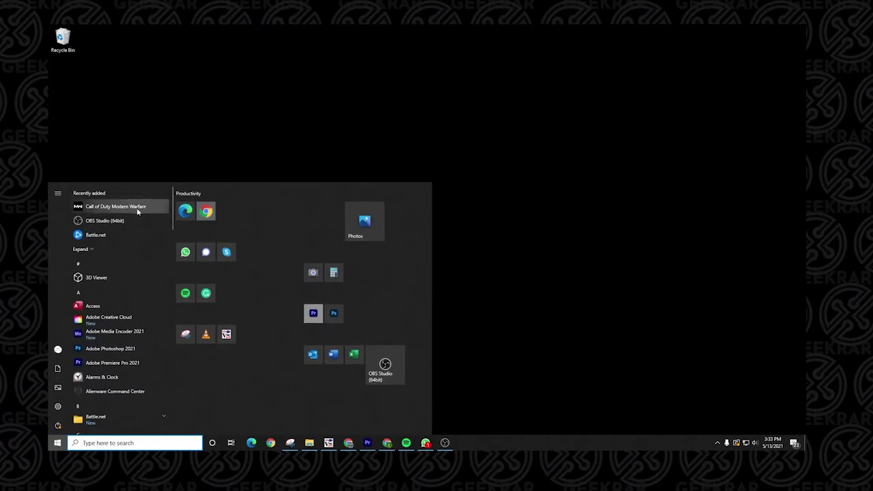
click(120, 233)
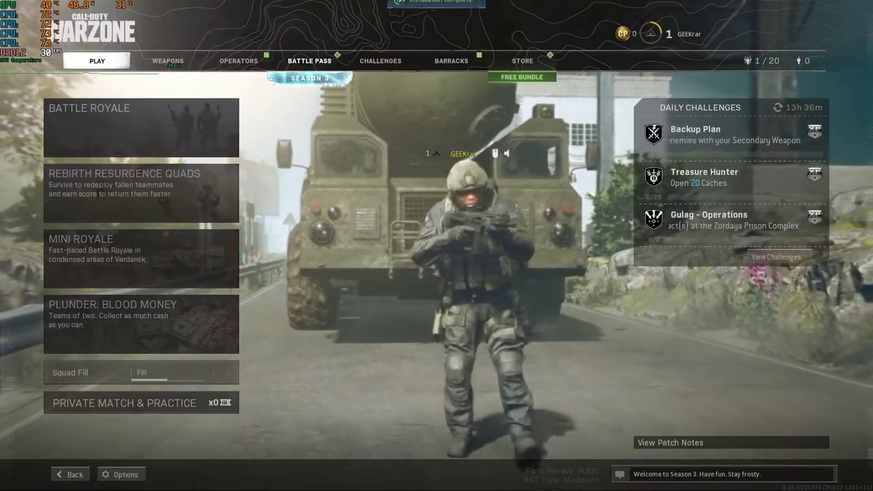
key(alt+Tab)
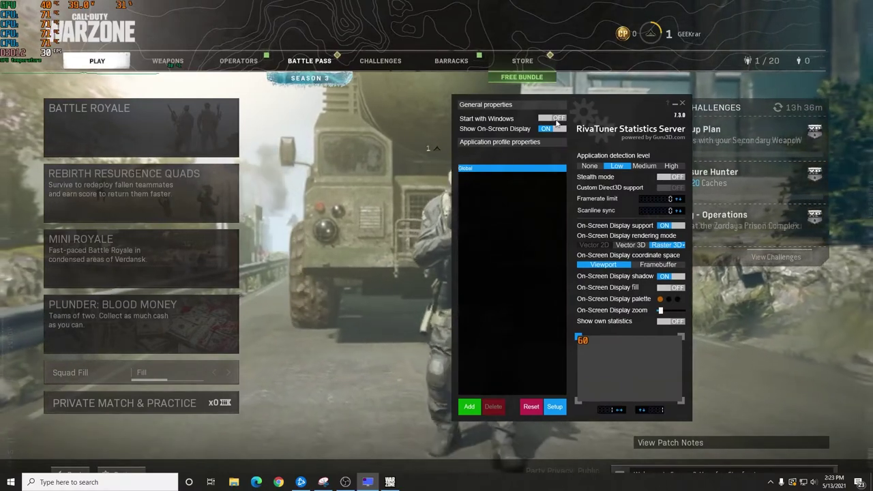
Move RivaTuner's window aside, toggle Show On-Screen Display off and on, and select Vector 3D.
drag(568, 102, 587, 88)
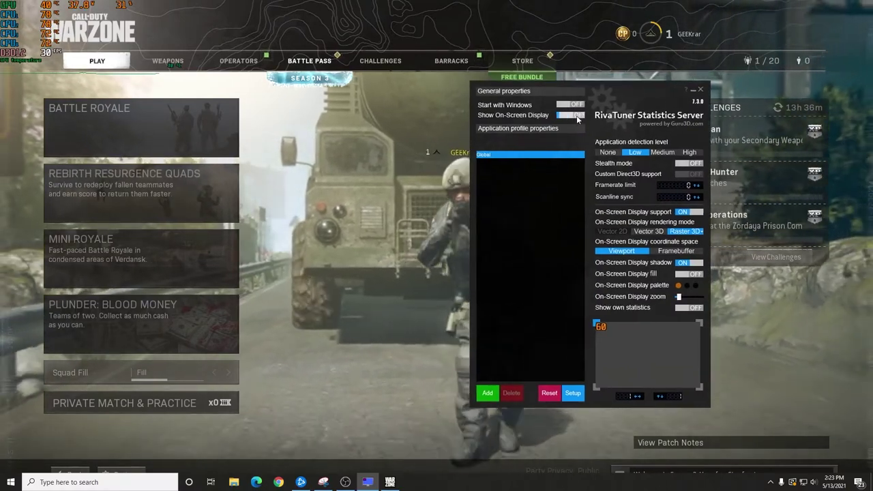
click(576, 115)
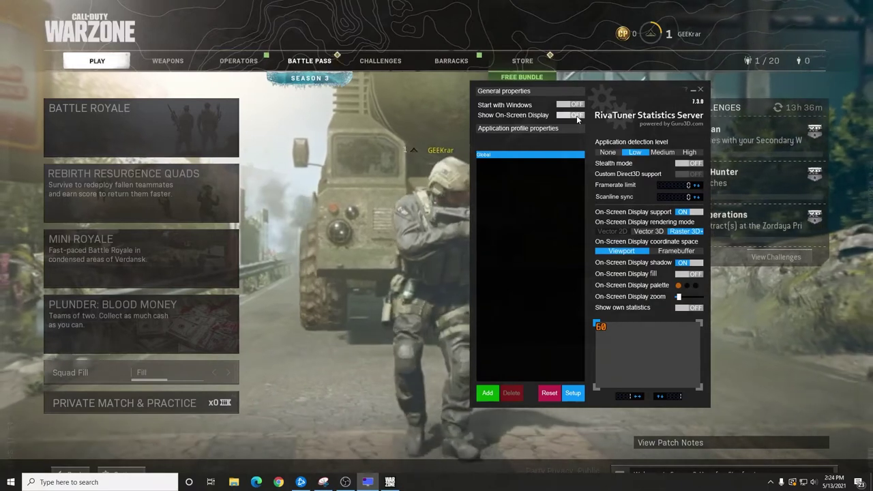
click(576, 115)
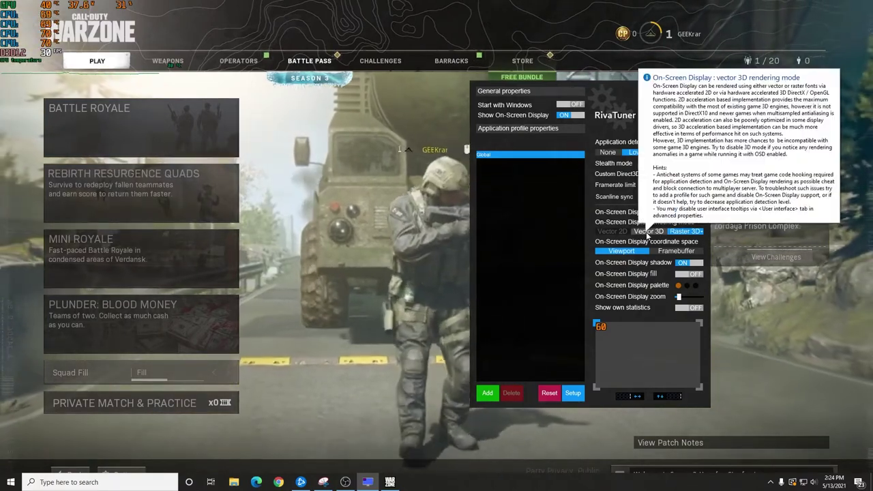
click(646, 232)
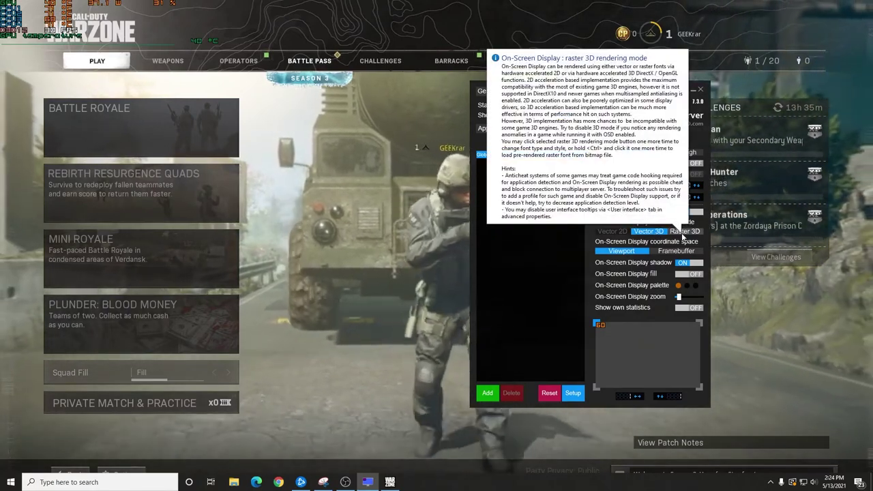
Return to Raster 3D, toggle On-Screen Display shadow off and on, and enable On-Screen Display fill.
click(682, 232)
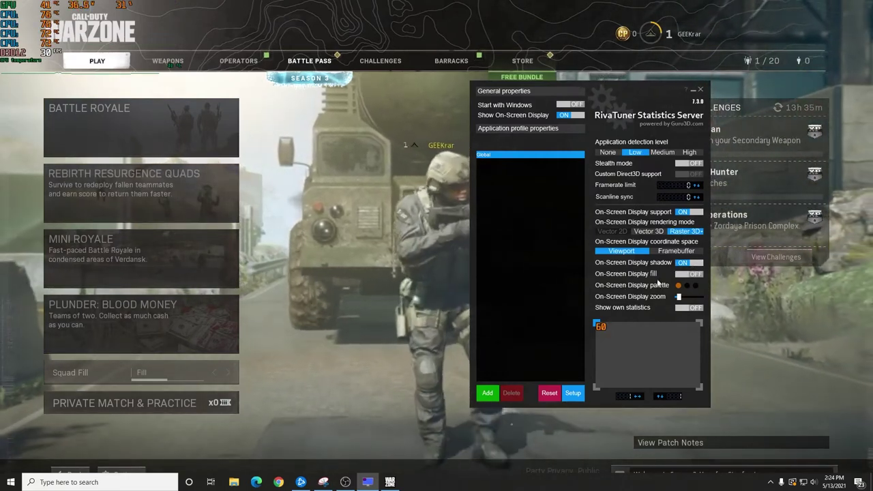
click(690, 262)
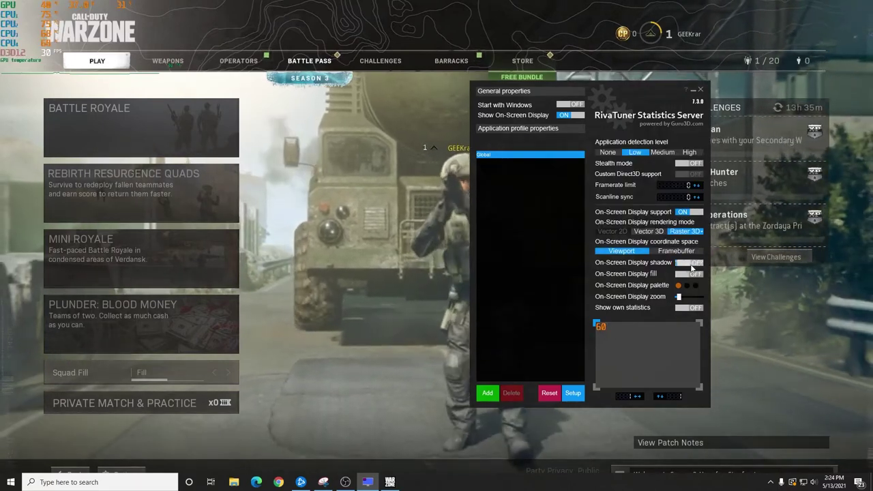
click(690, 263)
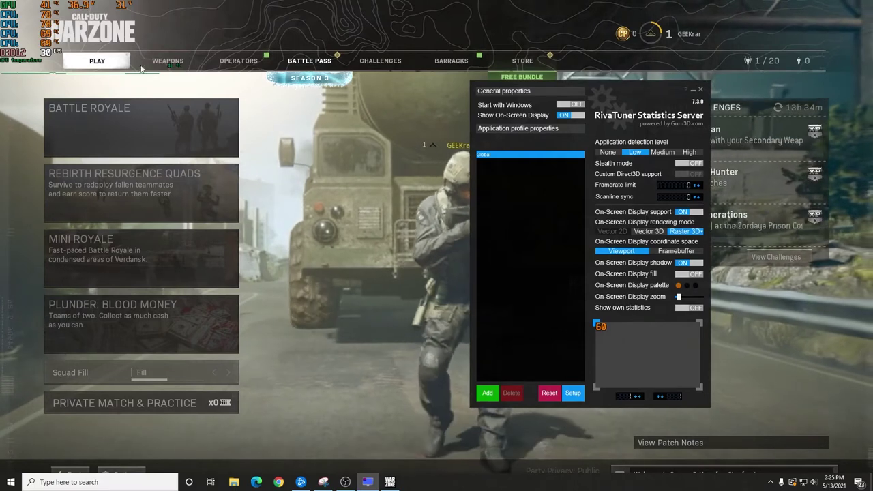
click(689, 273)
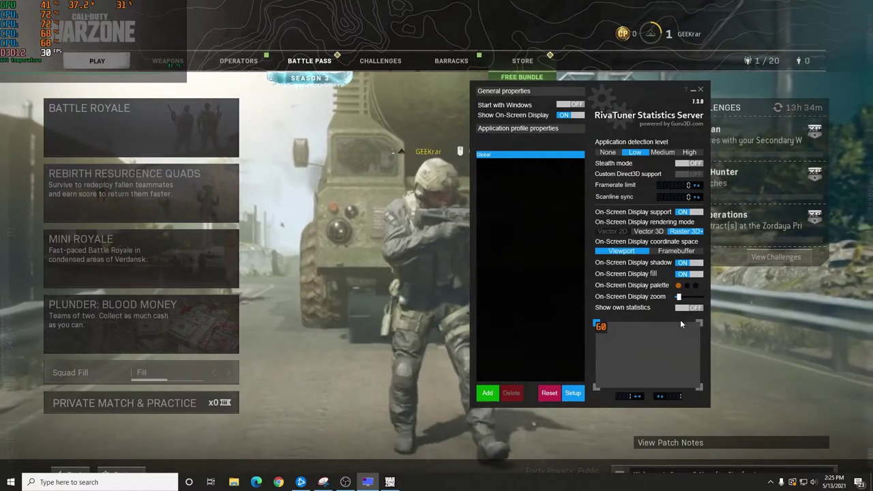
mouse_move(679, 300)
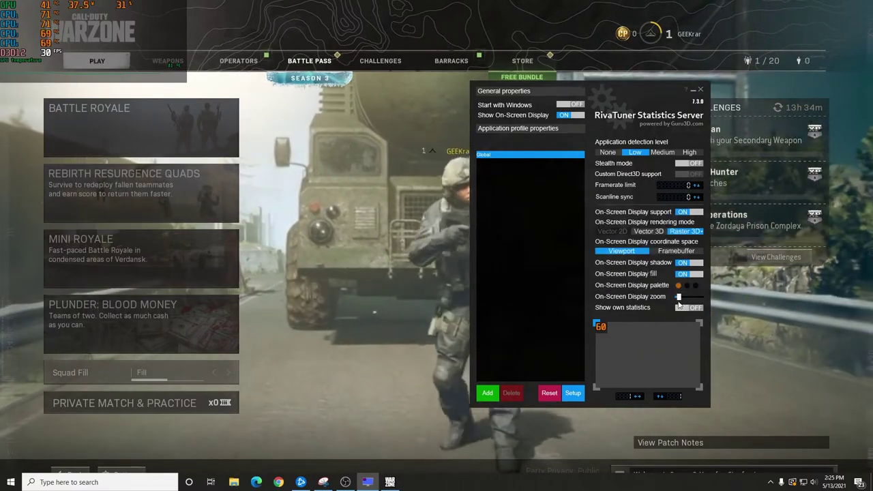
drag(680, 300, 705, 300)
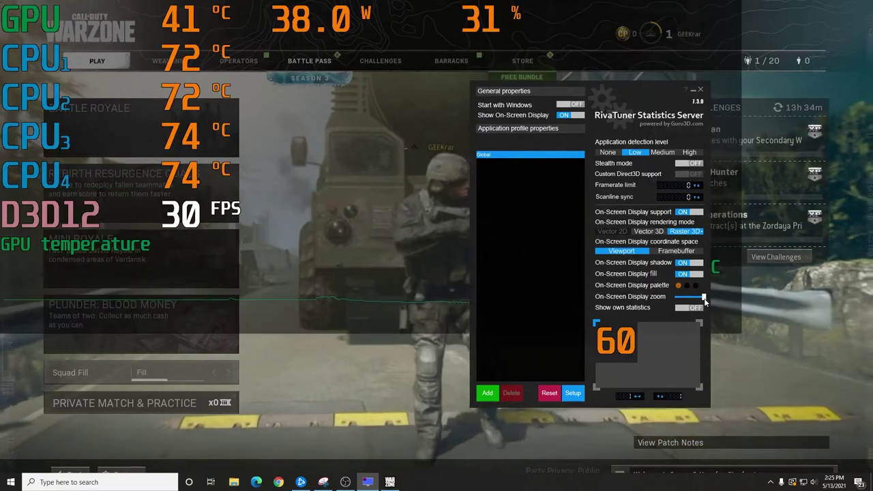
drag(705, 301, 680, 303)
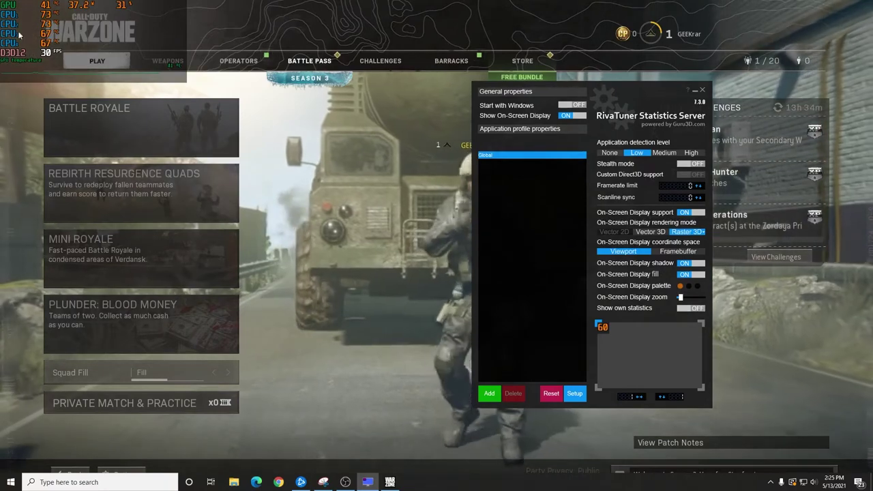
Close RivaTuner, open MSI Afterburner from the tray overflow, and open its properties dialog.
click(700, 90)
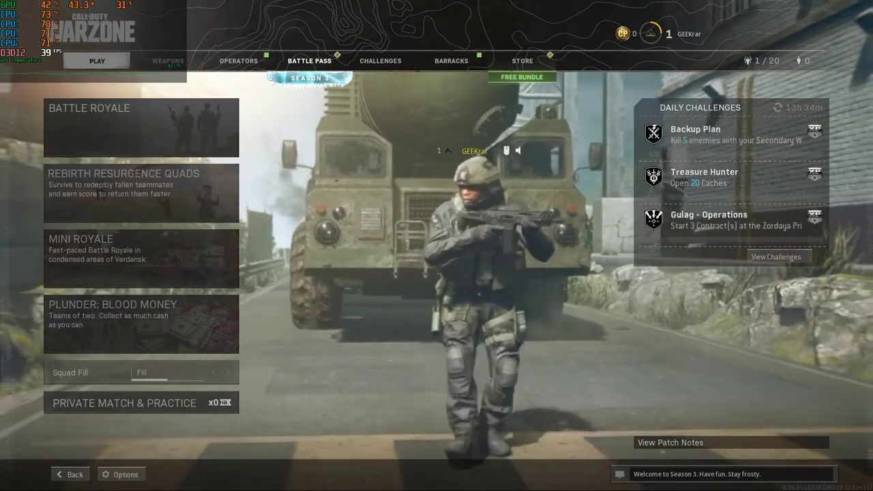
key(super)
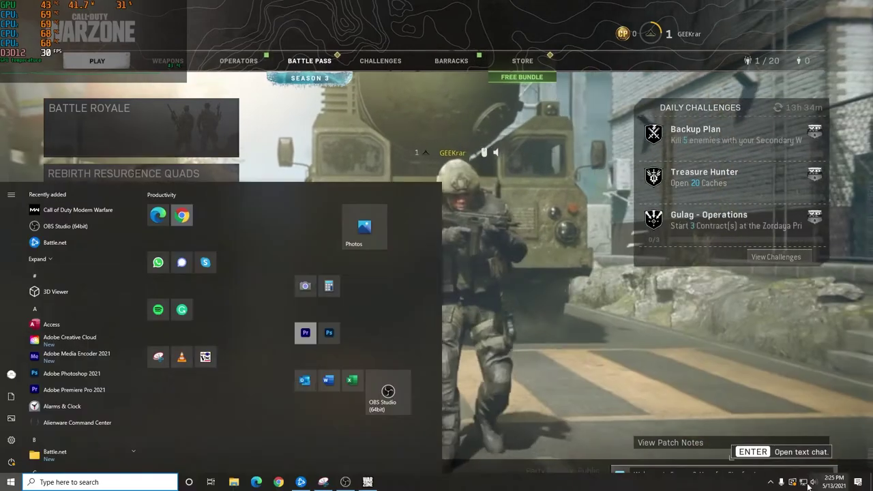
click(770, 482)
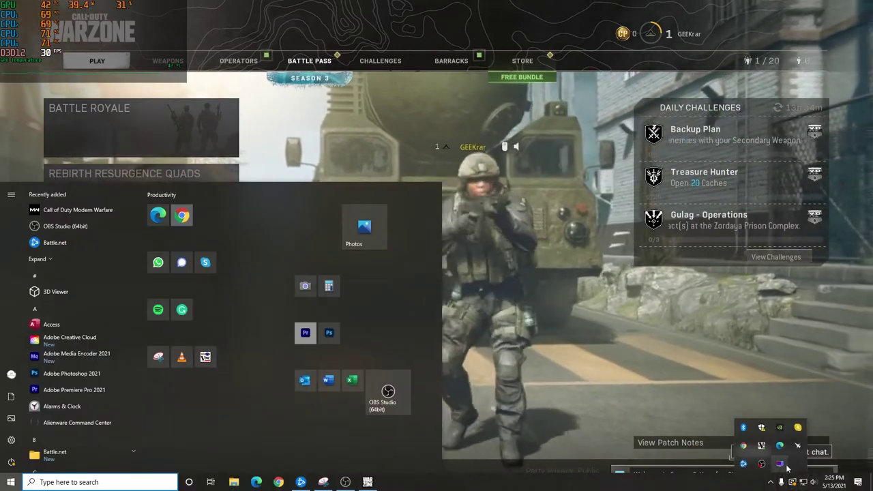
click(780, 465)
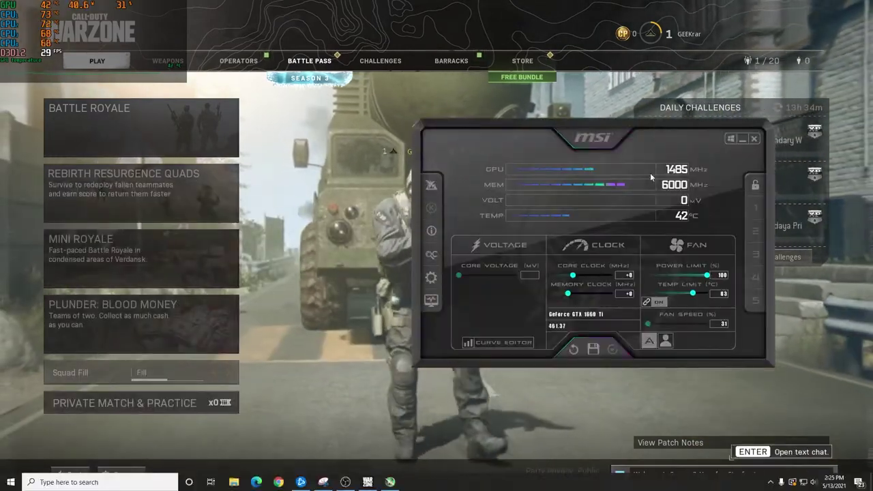
drag(613, 126, 576, 129)
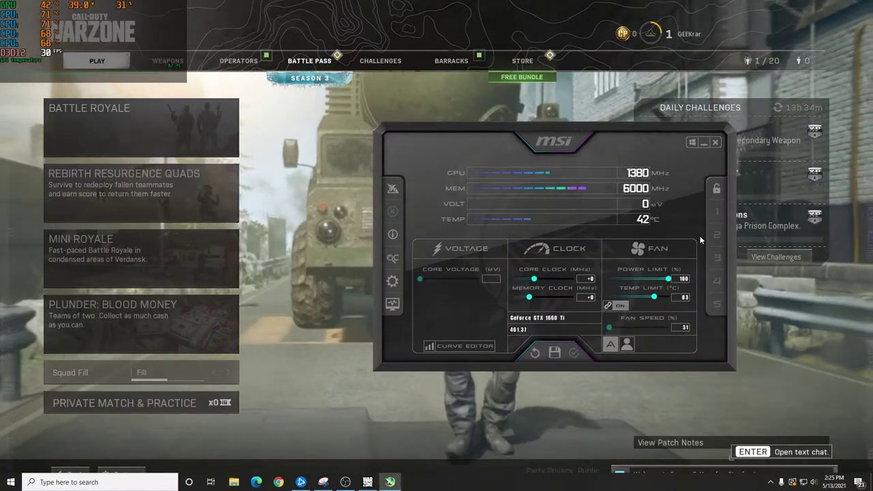
click(392, 282)
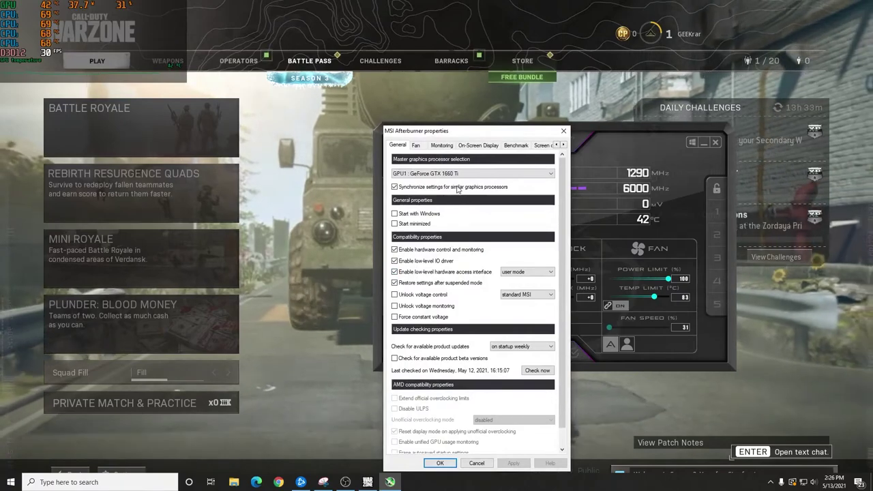
On the Monitoring tab, set GPU temperature to show in On-Screen Display as 'text, graph'.
click(443, 149)
drag(437, 130, 484, 108)
scroll(491, 218, down, 5)
click(470, 218)
scroll(491, 218, down, 5)
click(461, 218)
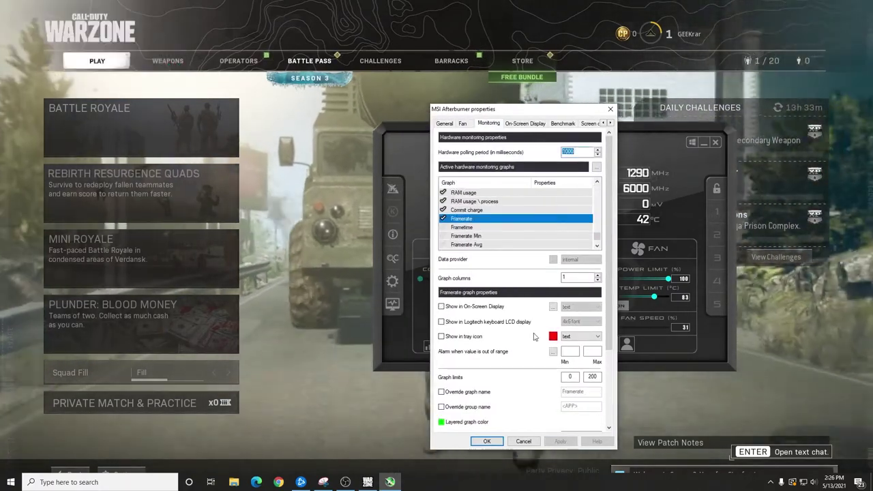
click(559, 441)
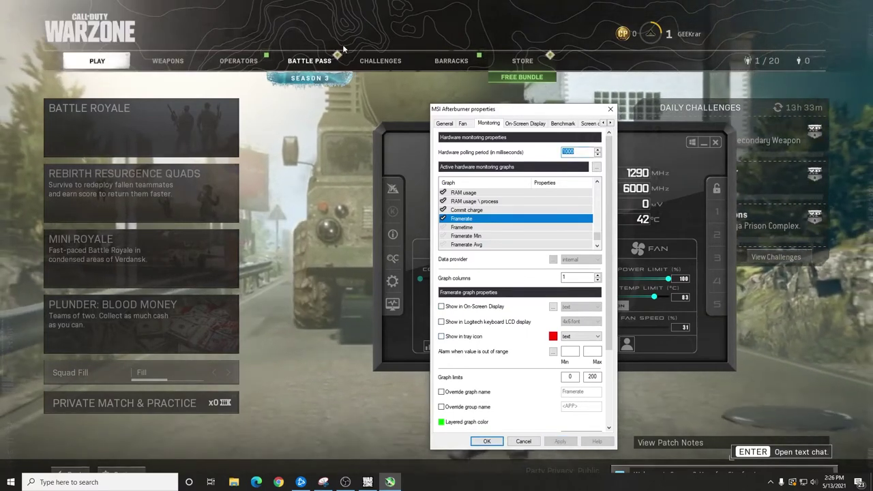
drag(597, 240, 599, 213)
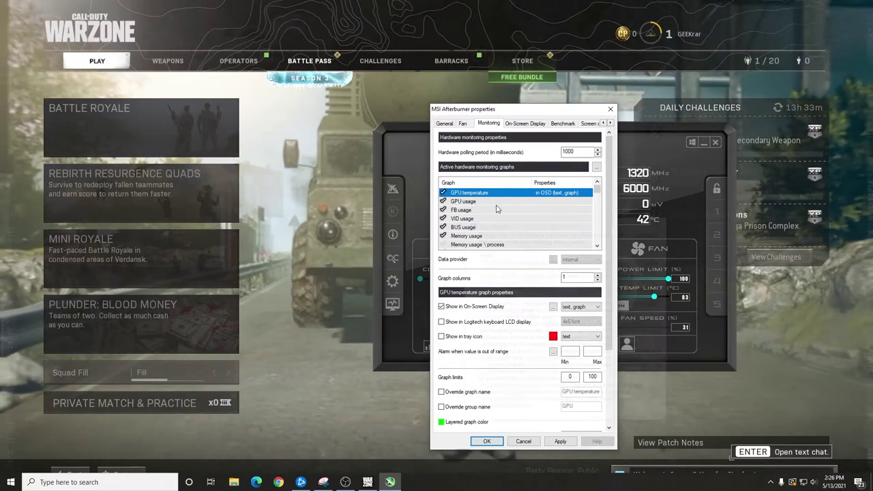
Select Core clock and add Power to the On-Screen Display.
scroll(479, 232, down, 1)
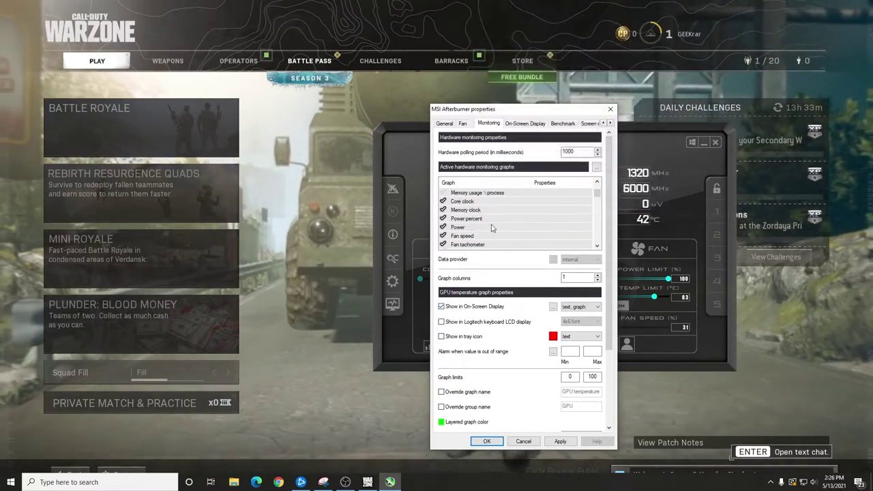
click(451, 202)
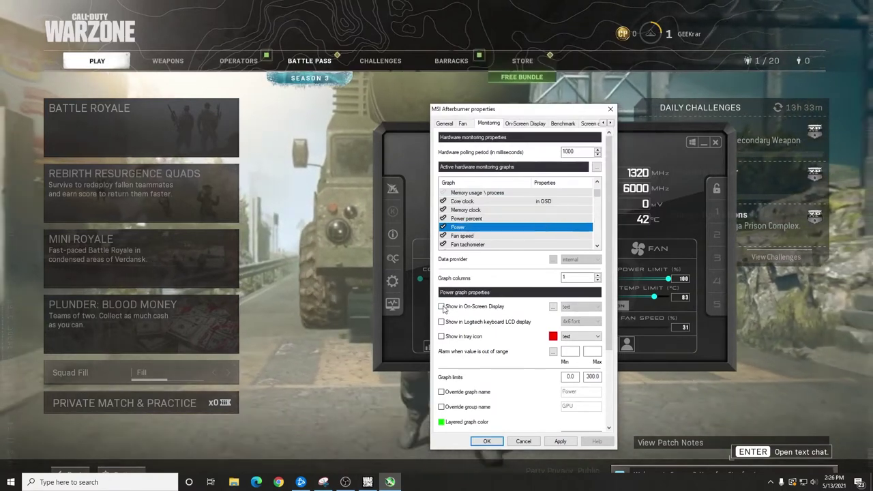
click(441, 307)
scroll(519, 225, down, 2)
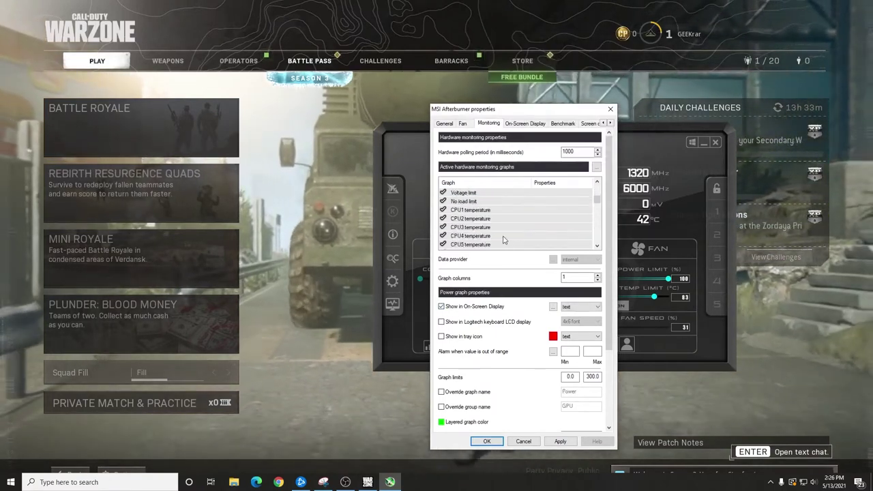
scroll(503, 239, down, 6)
scroll(504, 238, up, 1)
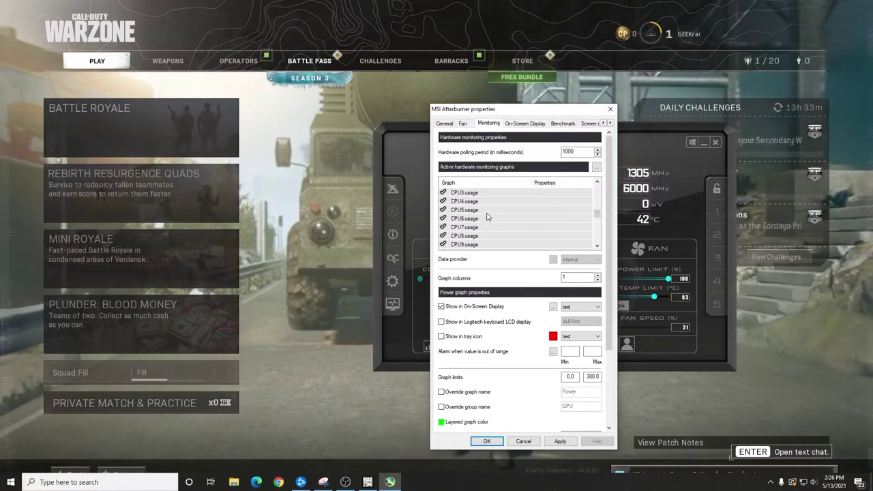
Add CPU1, CPU2 and CPU3 usage plus frametime to the On-Screen Display, and apply.
click(499, 201)
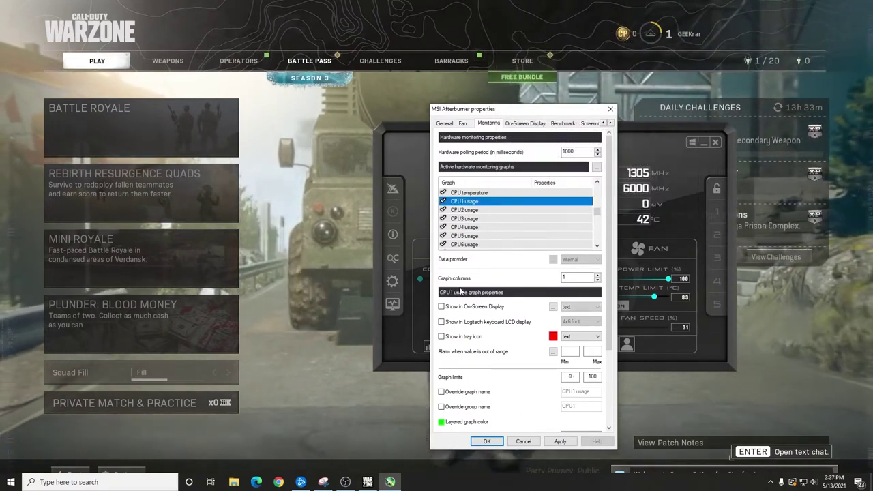
click(442, 306)
click(478, 210)
click(442, 306)
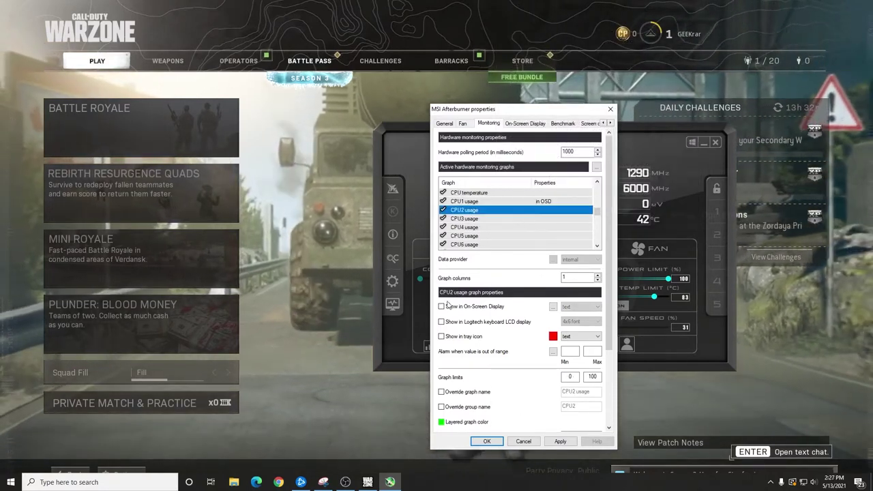
click(477, 218)
click(441, 306)
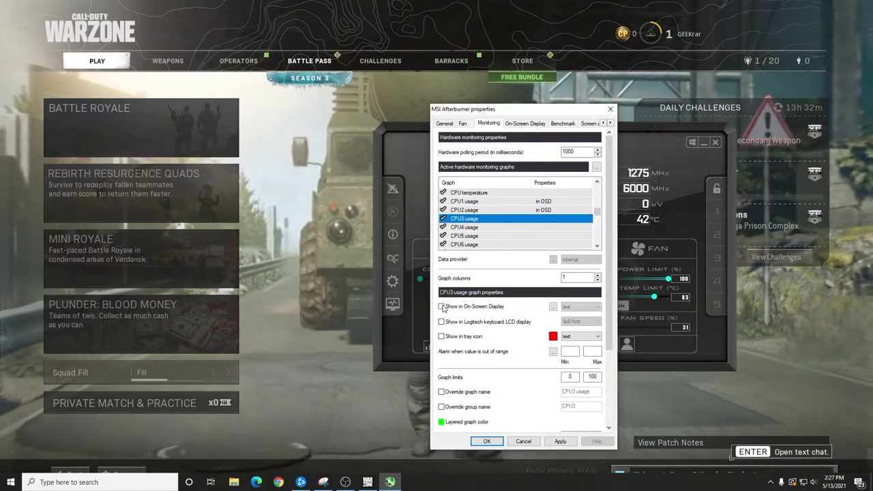
click(548, 228)
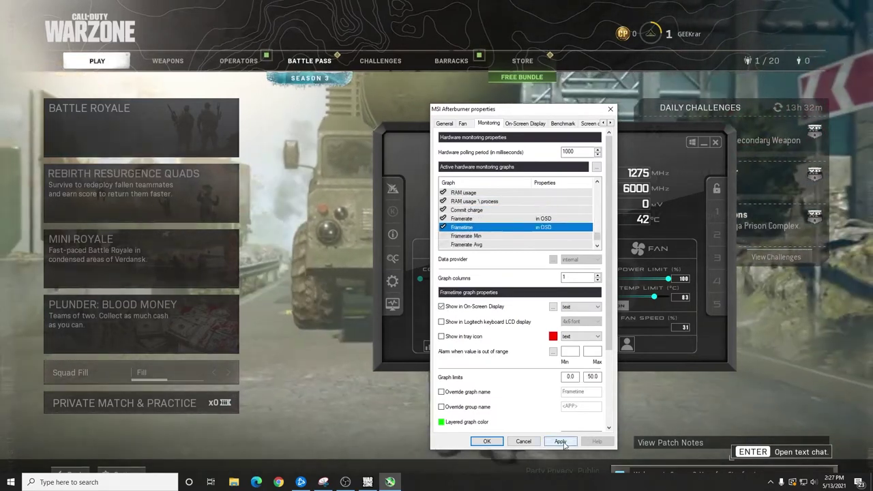
click(562, 443)
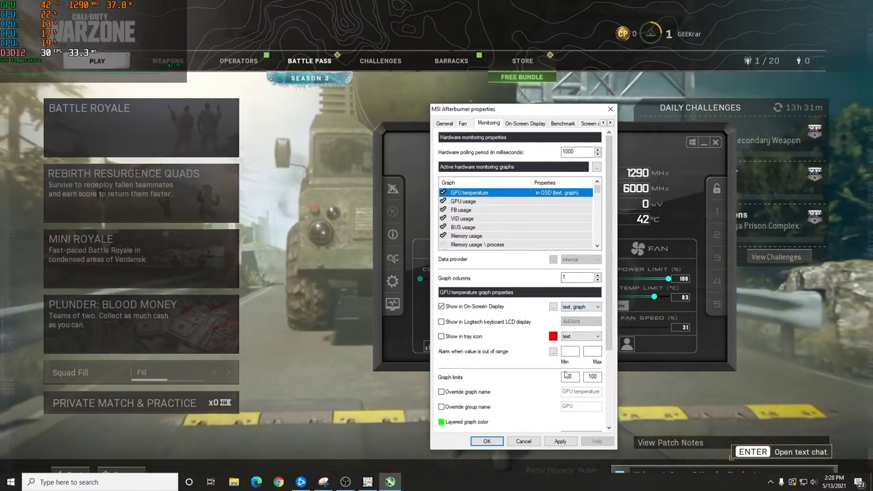
Change GPU temperature's OSD mode from 'text, graph' to 'text', apply, and open the OSD layout settings.
click(560, 441)
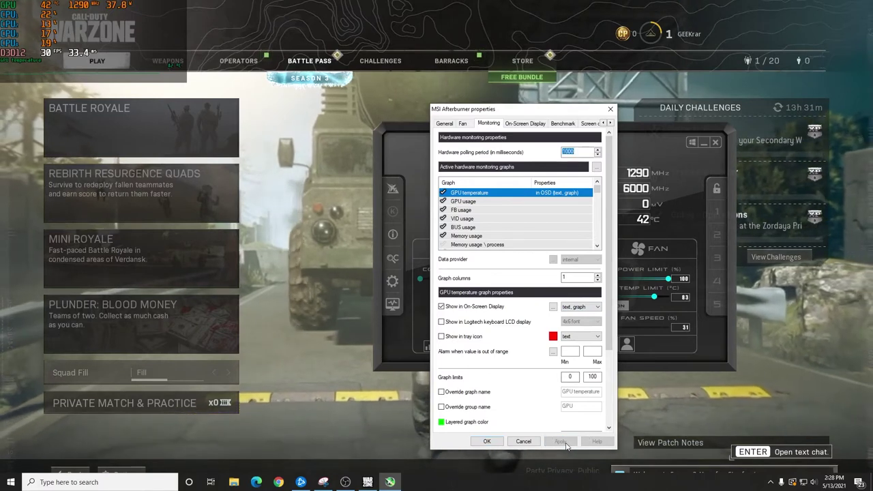
click(580, 307)
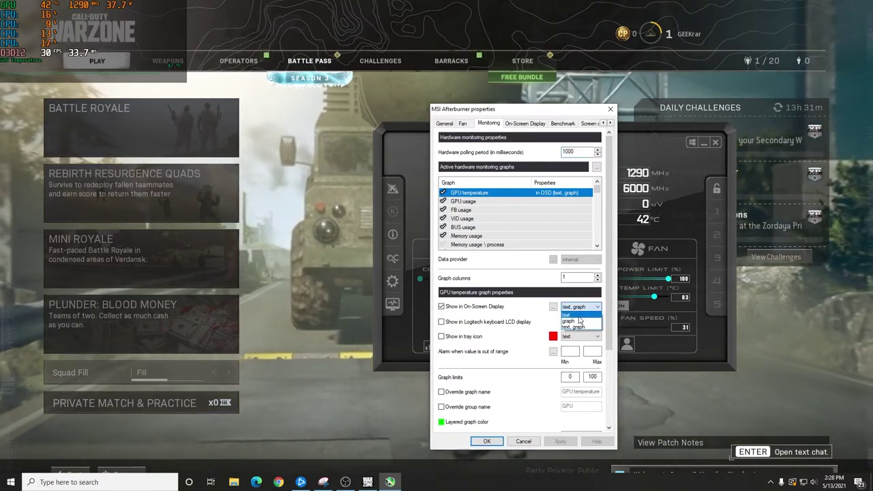
click(576, 315)
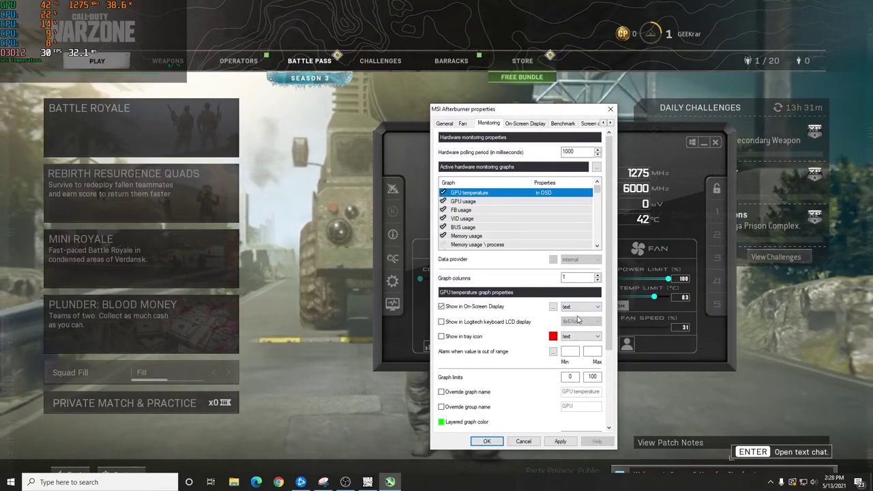
click(560, 441)
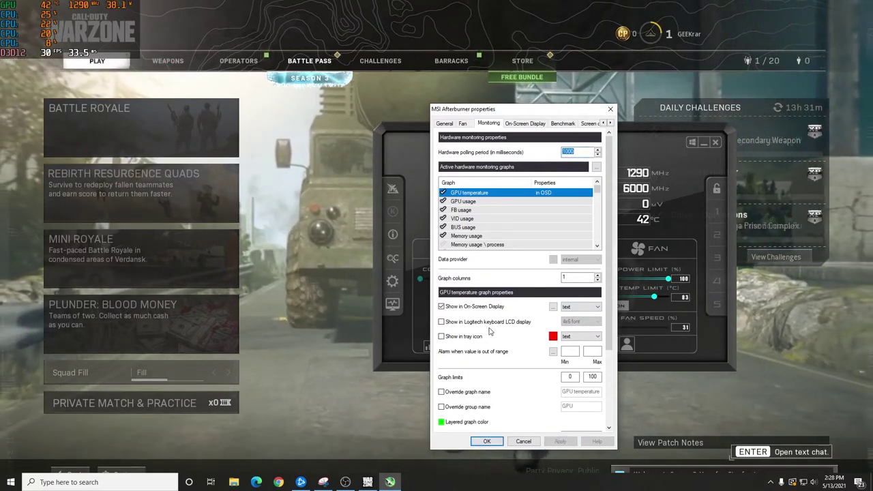
mouse_move(510, 413)
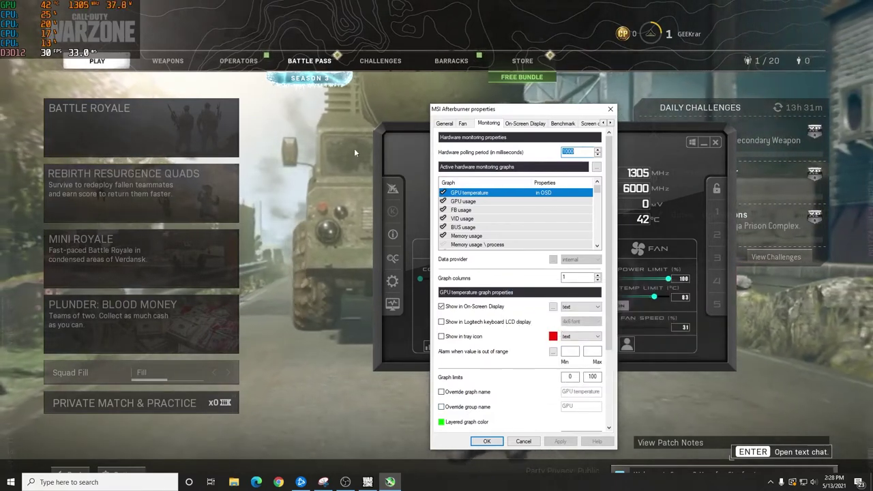
click(553, 307)
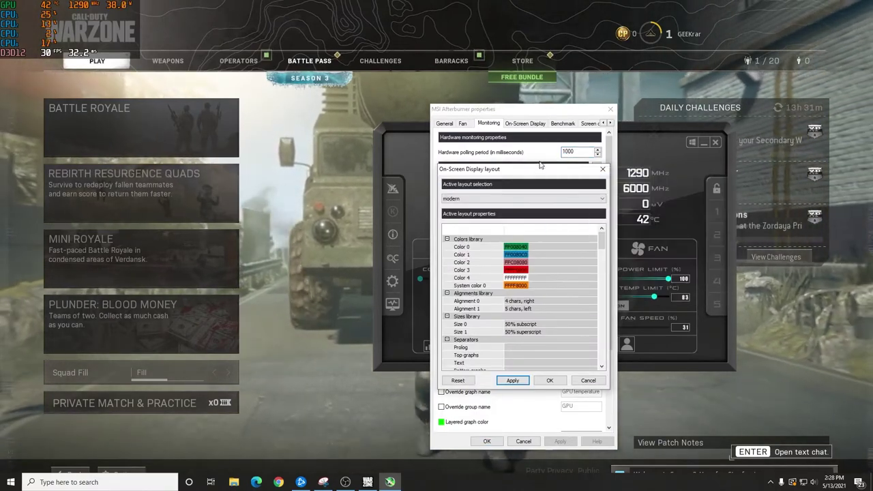
Move the On-Screen Display layout dialog to the top-left and select Color 0.
drag(539, 165, 295, 19)
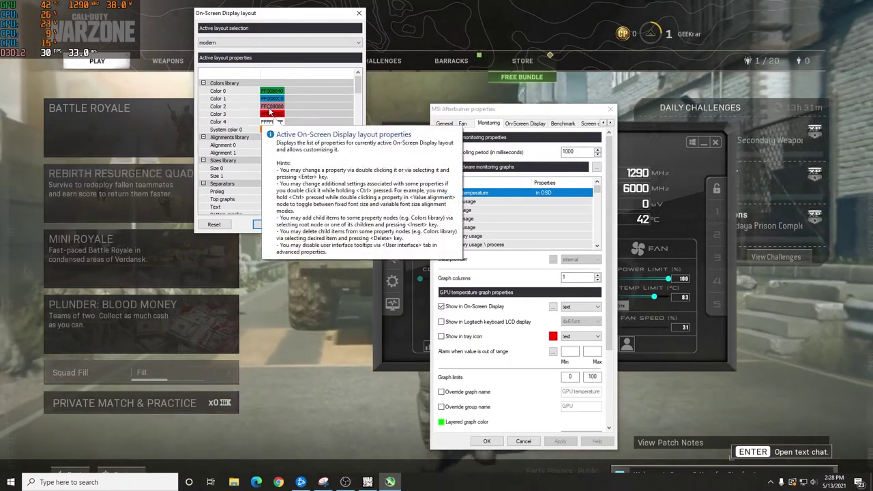
click(274, 93)
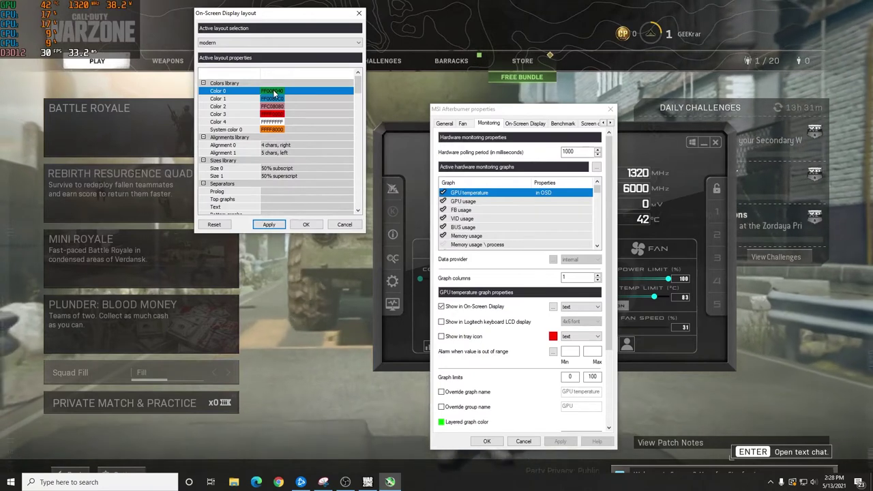
Set Color 0 to cyan, Color 1 to light green and Color 2 to light yellow.
double_click(274, 93)
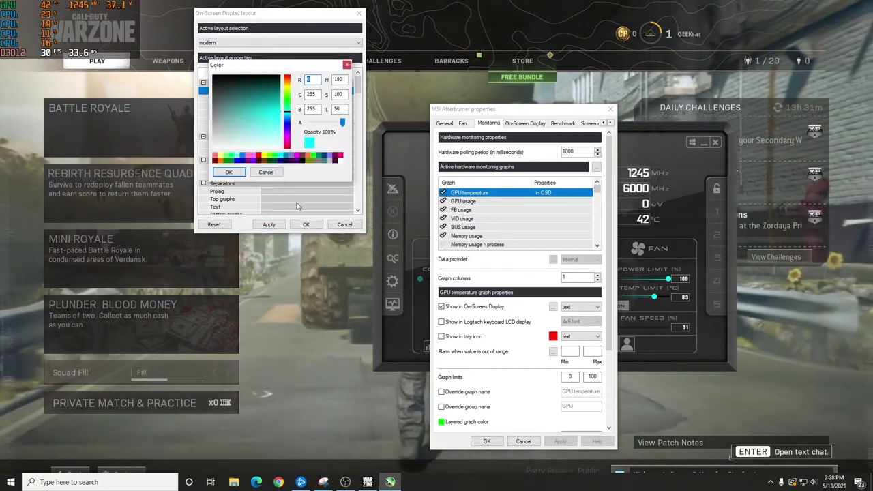
click(229, 173)
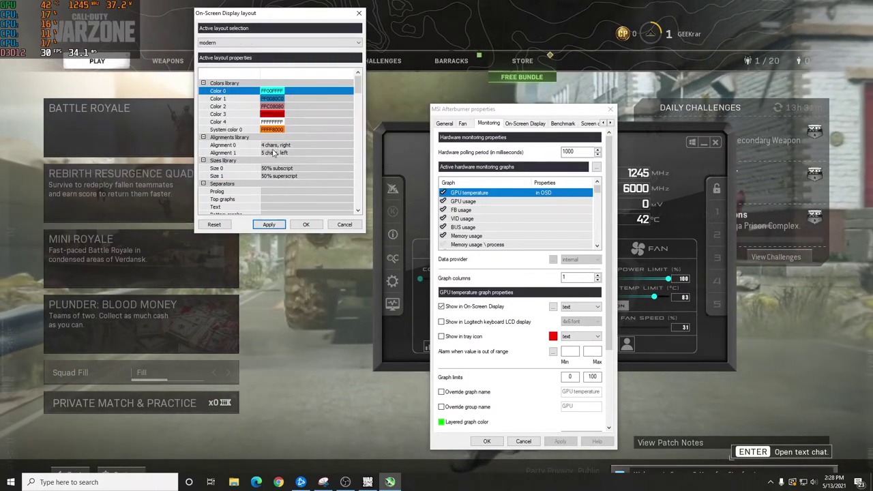
click(279, 100)
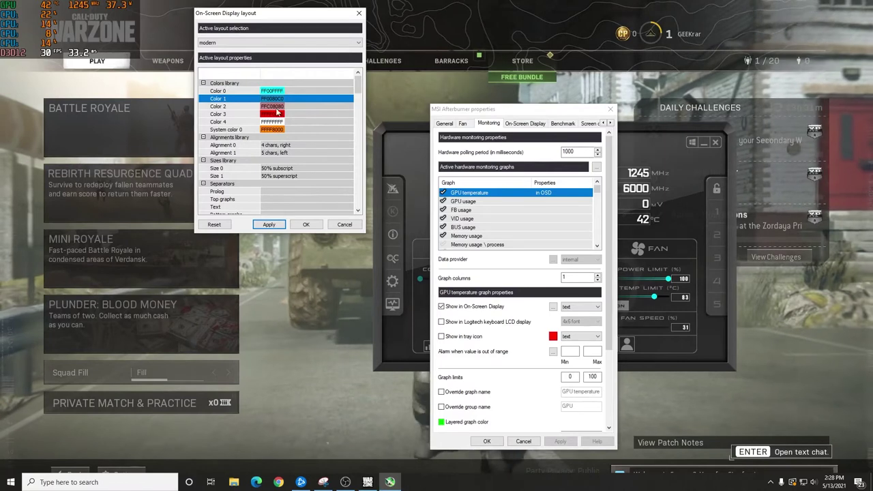
double_click(273, 99)
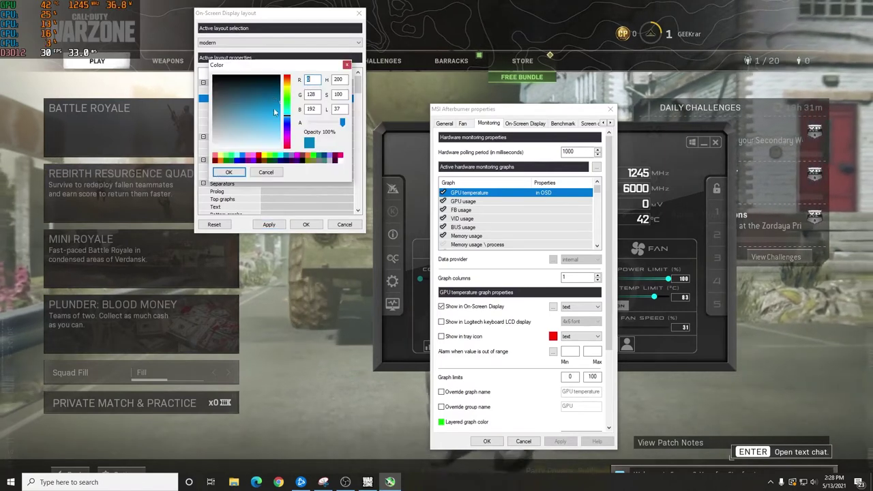
click(236, 156)
click(238, 172)
click(231, 106)
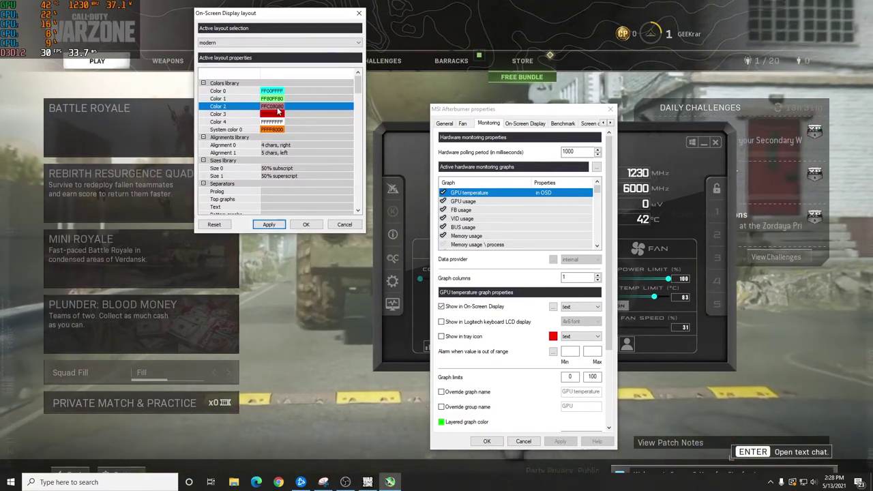
double_click(272, 107)
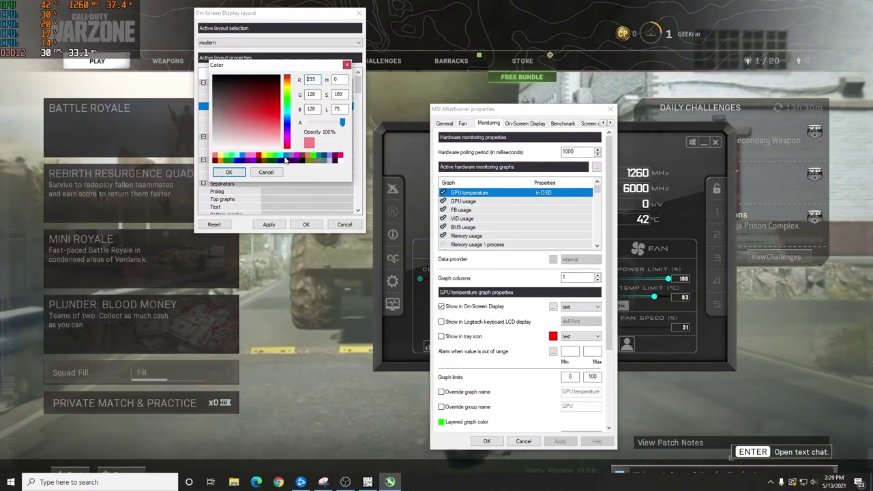
click(221, 158)
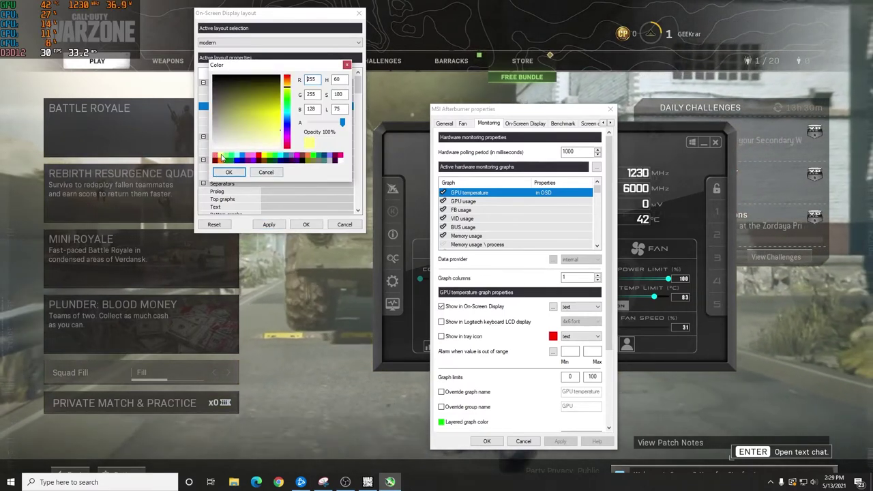
click(229, 173)
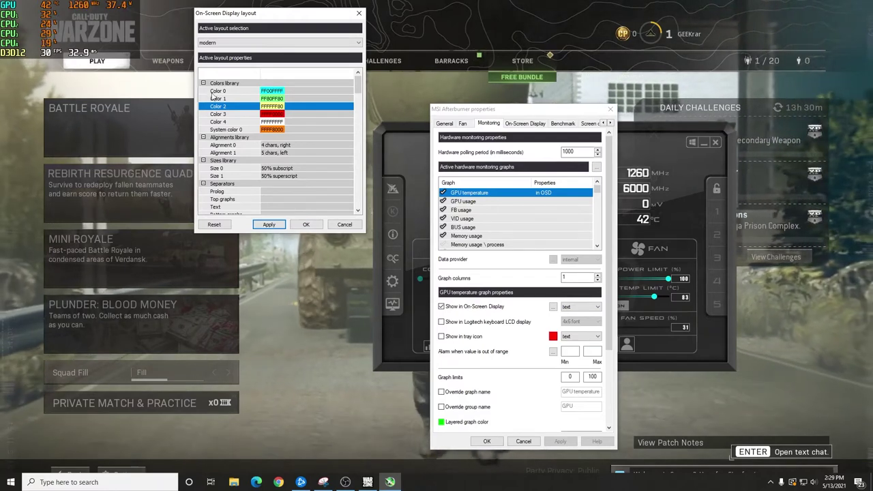
Change System color 0 to red.
double_click(276, 129)
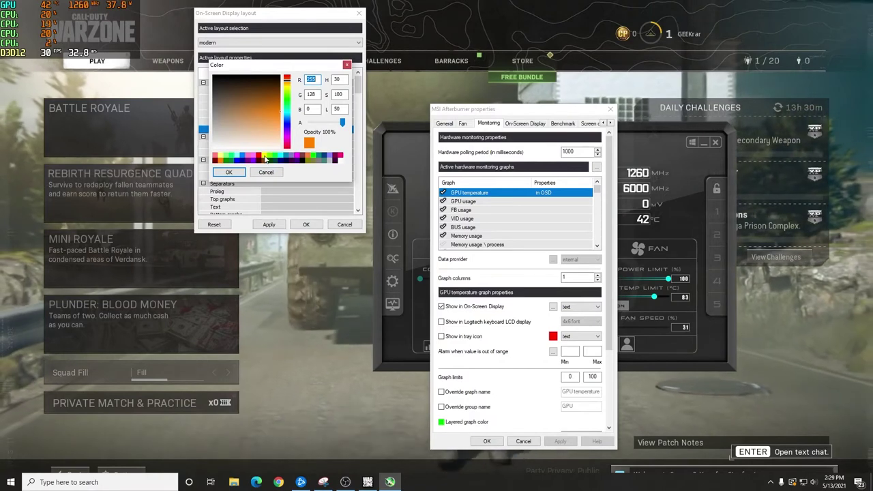
click(260, 156)
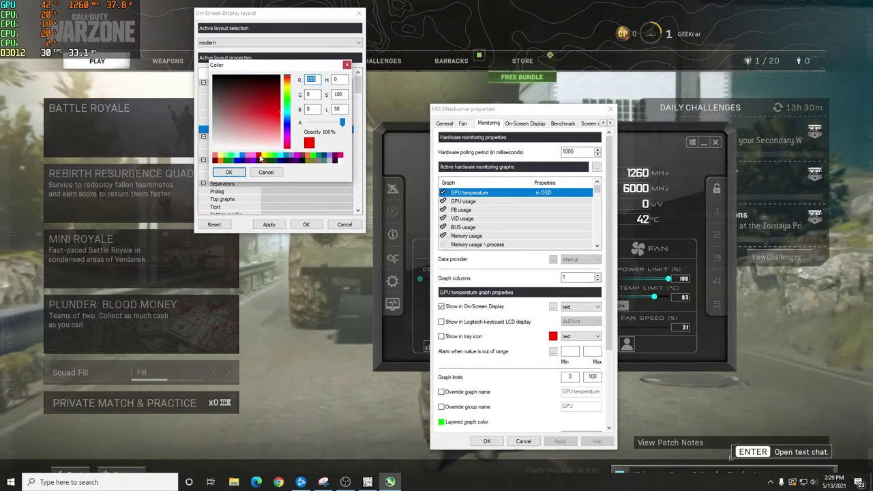
click(230, 172)
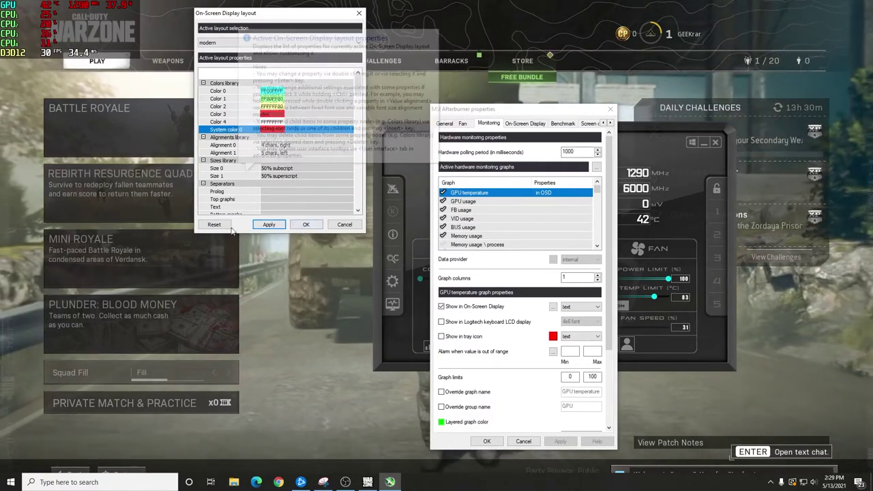
Change Color 4 to light cyan FF80FFFF.
double_click(266, 128)
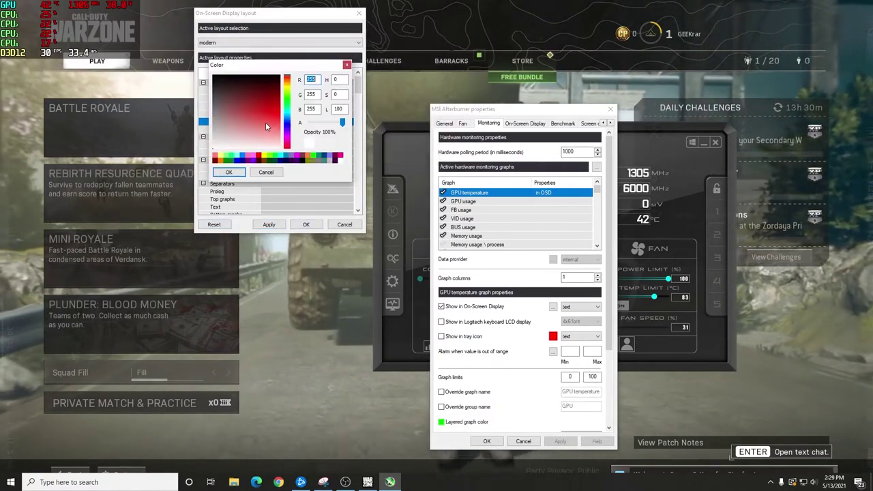
click(236, 158)
key(Return)
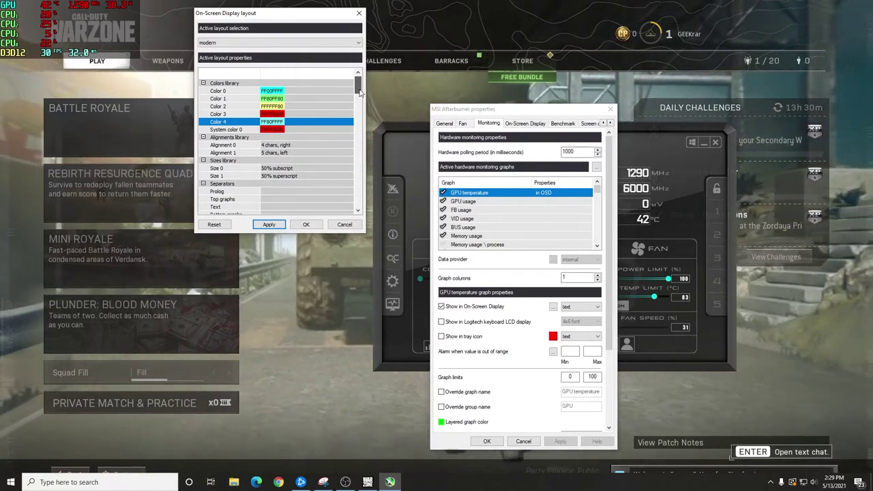
Preview the classic OSD layout, then switch back to modern and apply it.
click(358, 43)
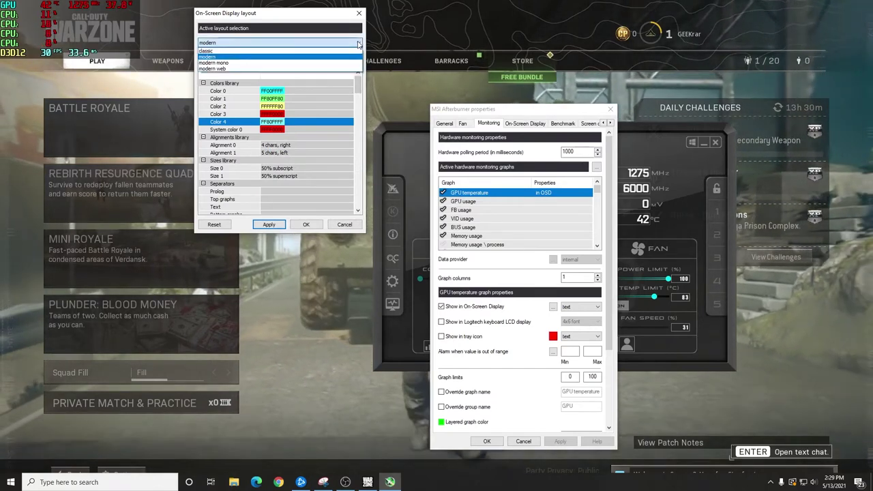
click(217, 50)
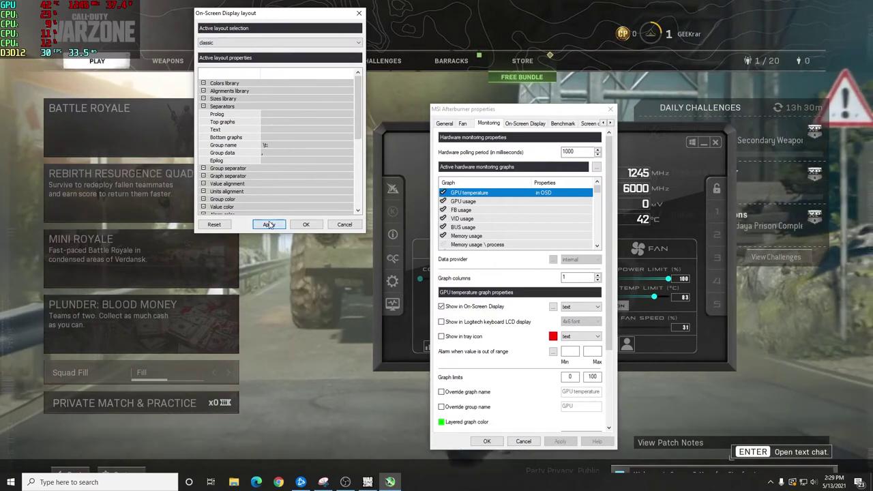
click(273, 42)
click(272, 58)
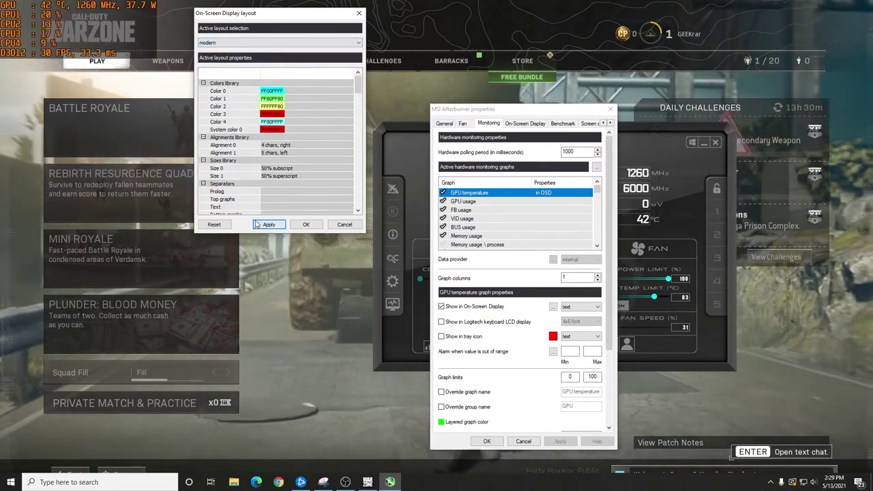
click(261, 225)
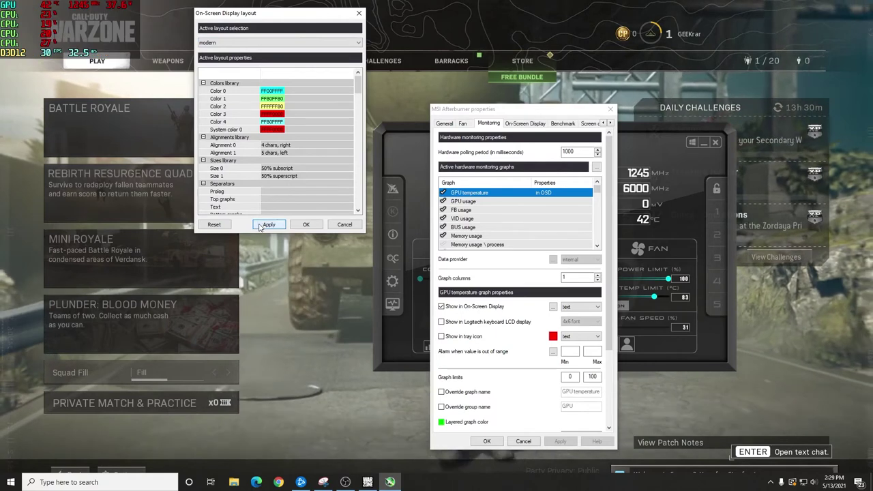
Apply the modern mono layout, then the modern web layout, to the in-game overlay.
click(260, 43)
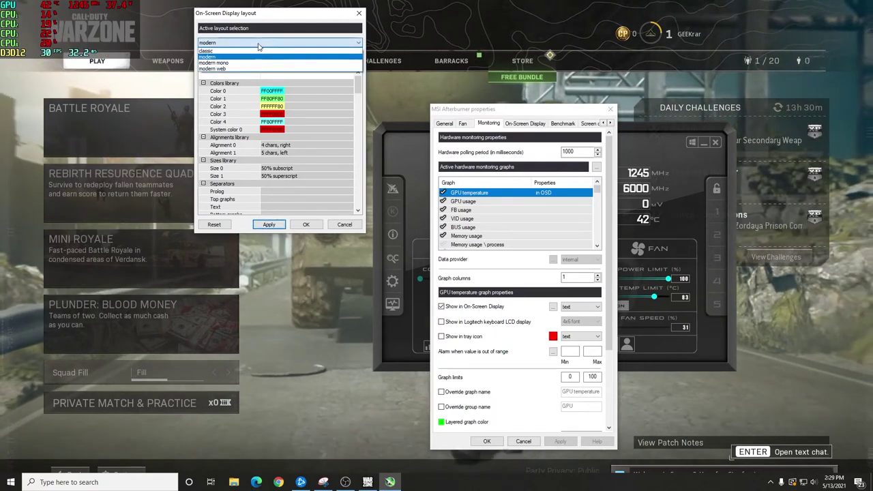
click(212, 63)
click(268, 225)
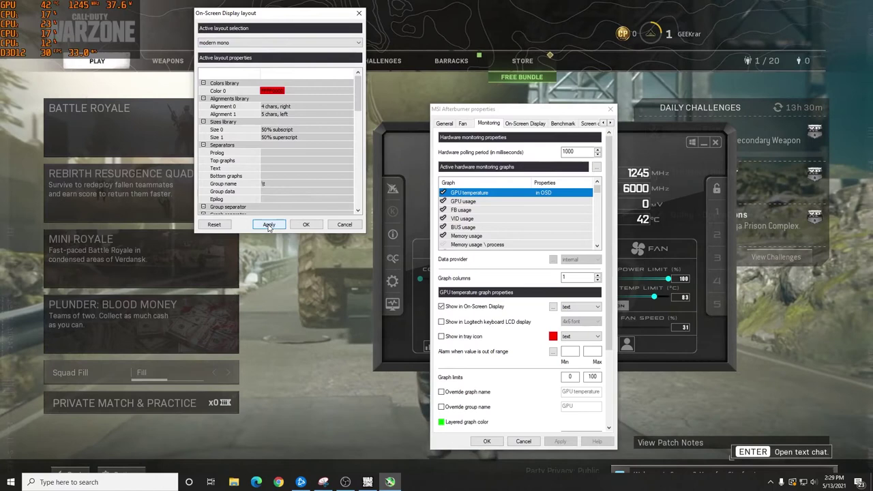
click(252, 42)
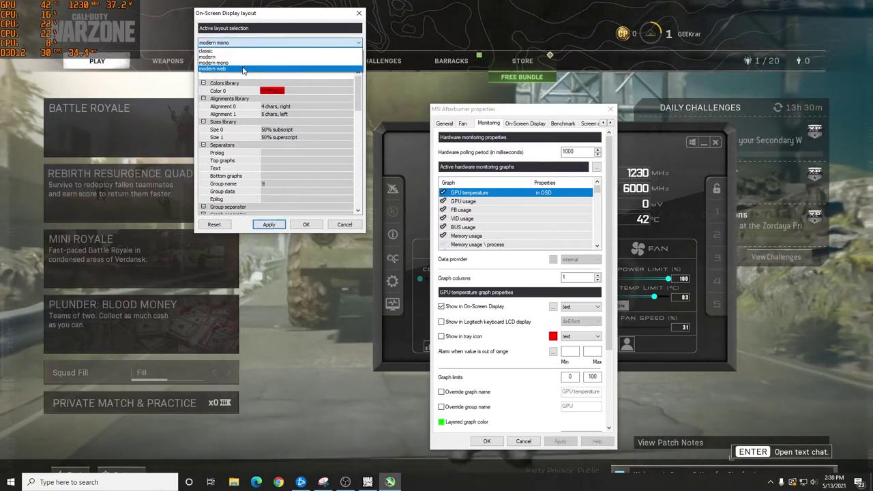
click(225, 68)
click(266, 225)
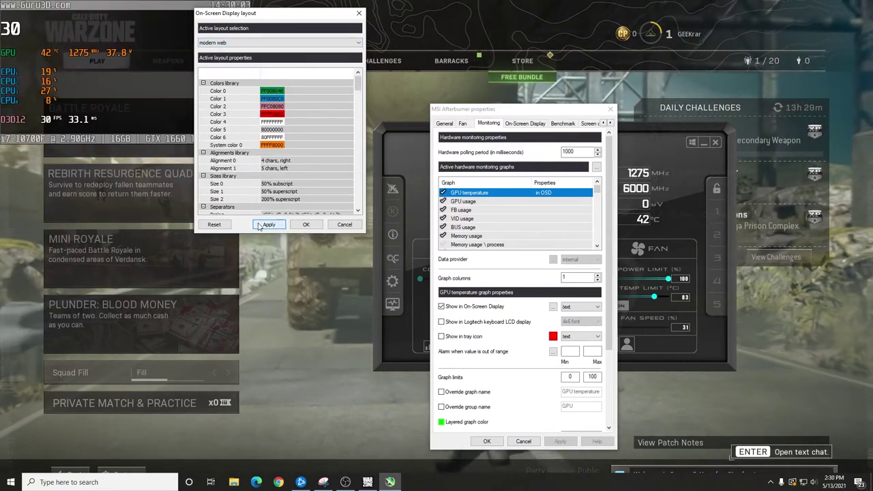
drag(259, 16, 344, 11)
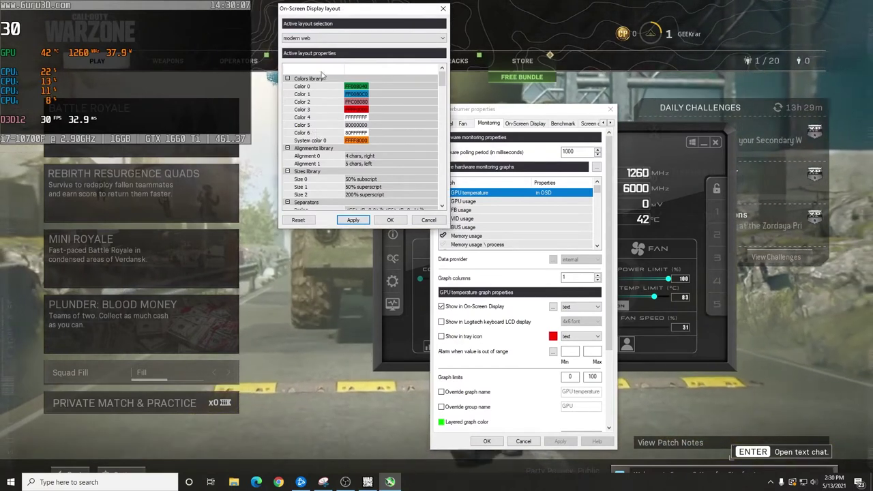
click(324, 38)
Reapply the modern layout, then collapse the alignment and colour groups in the properties list.
click(326, 53)
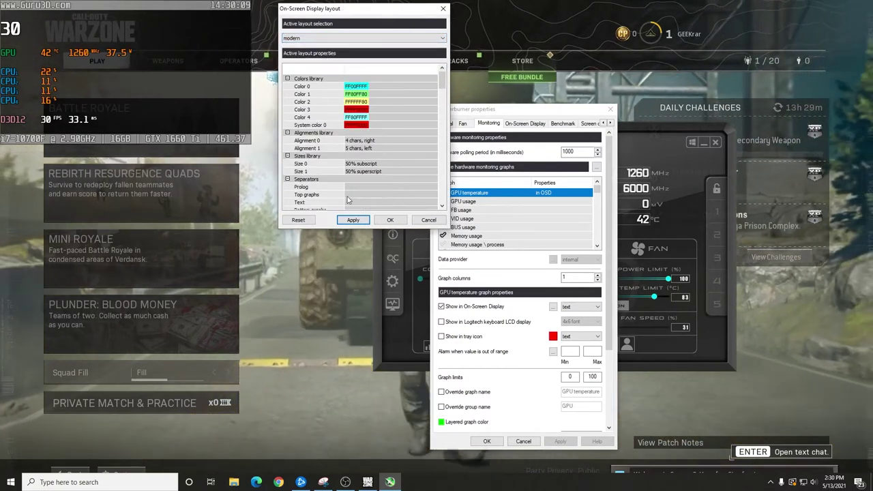
click(352, 222)
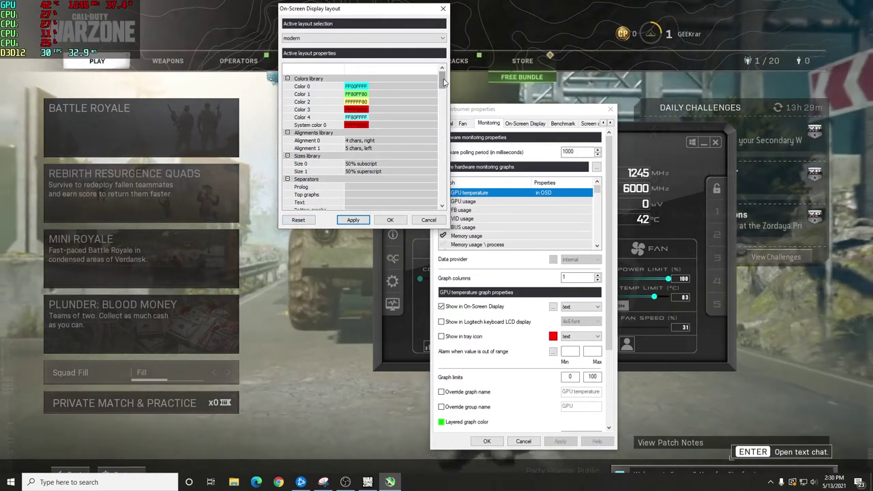
drag(443, 82, 441, 102)
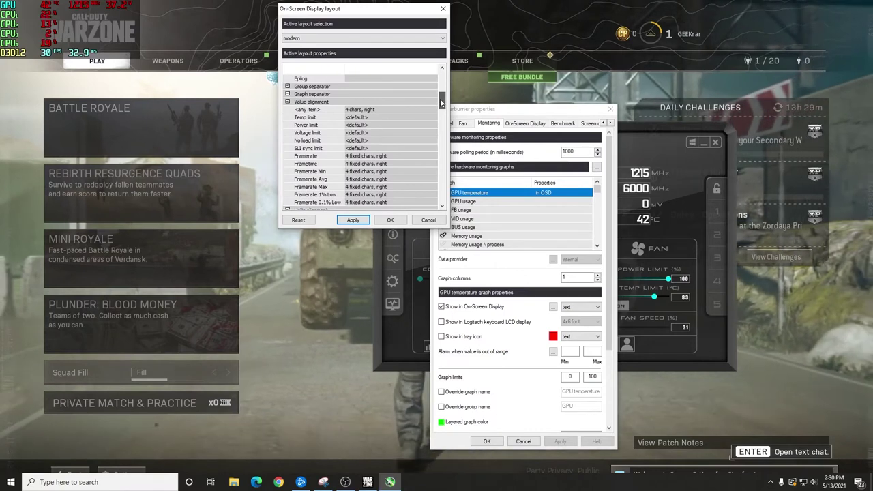
click(287, 102)
click(287, 110)
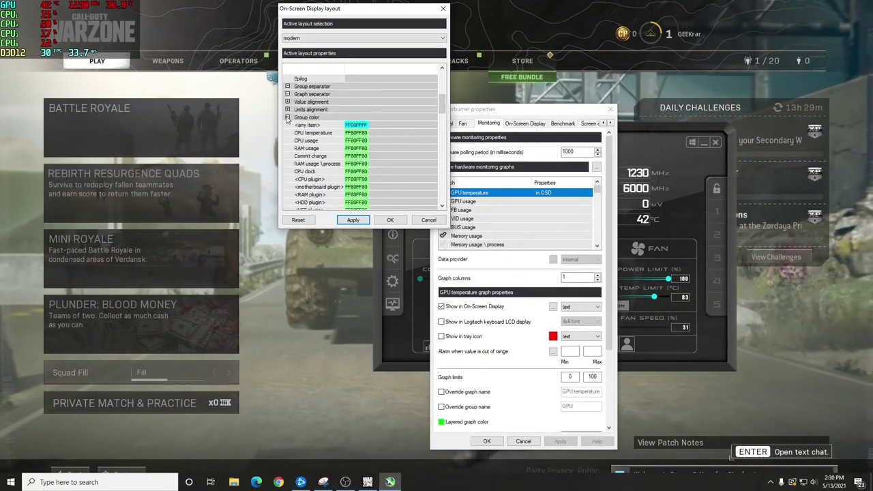
click(288, 118)
click(287, 124)
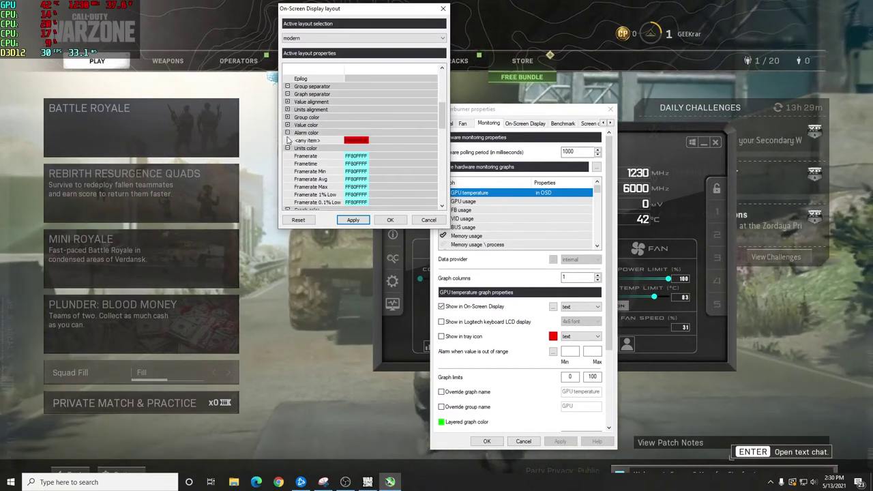
click(287, 132)
click(287, 140)
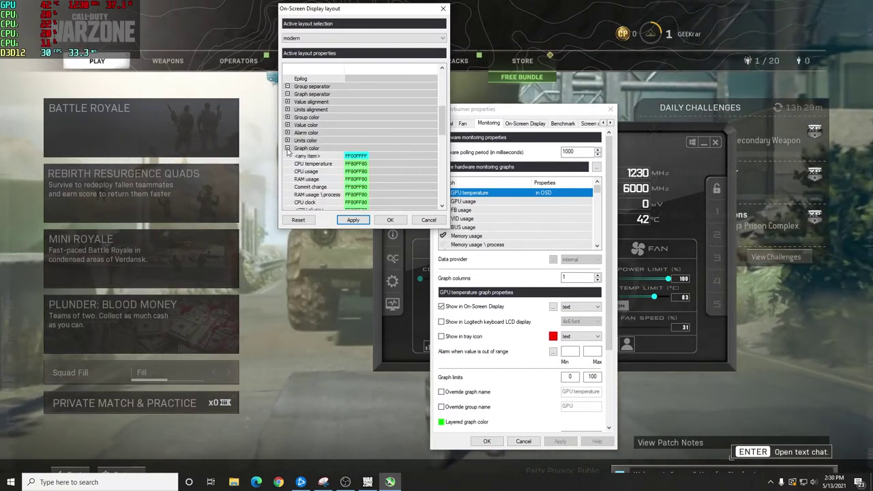
click(287, 148)
Collapse the size and library groups, re-expanding Sizes library and Separators, and scroll back to the top.
click(287, 163)
click(287, 171)
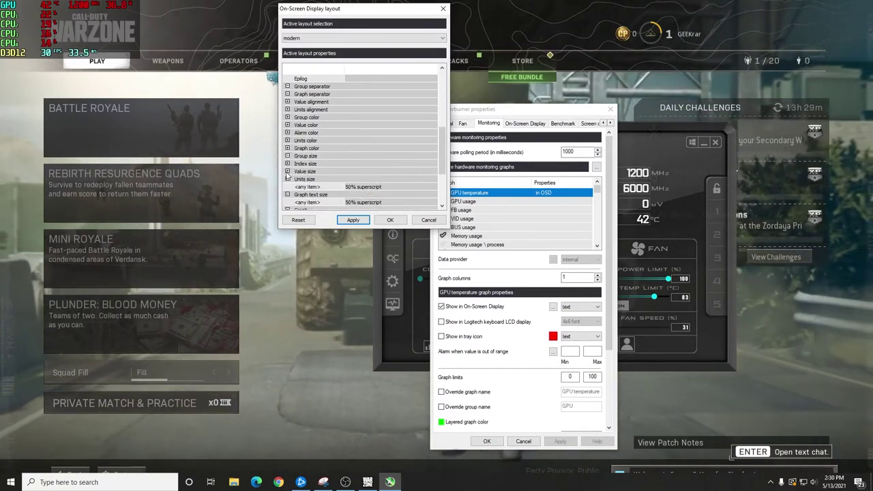
click(287, 179)
scroll(288, 183, down, 3)
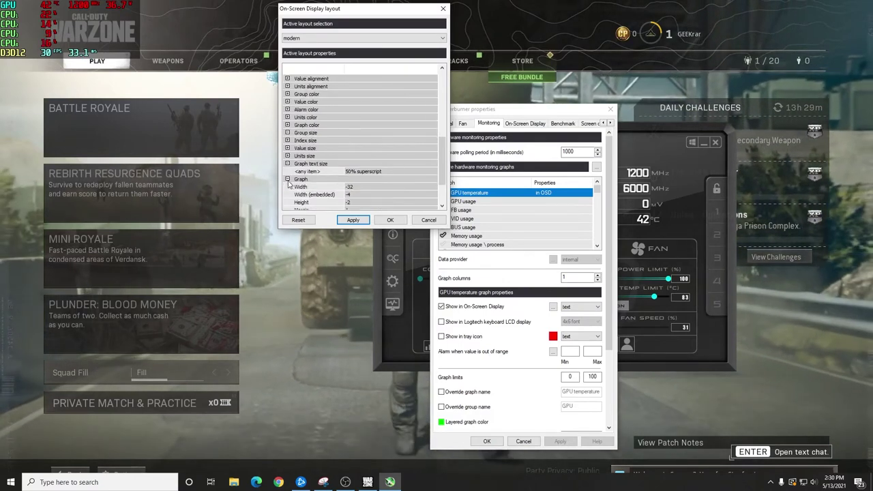
scroll(288, 182, up, 6)
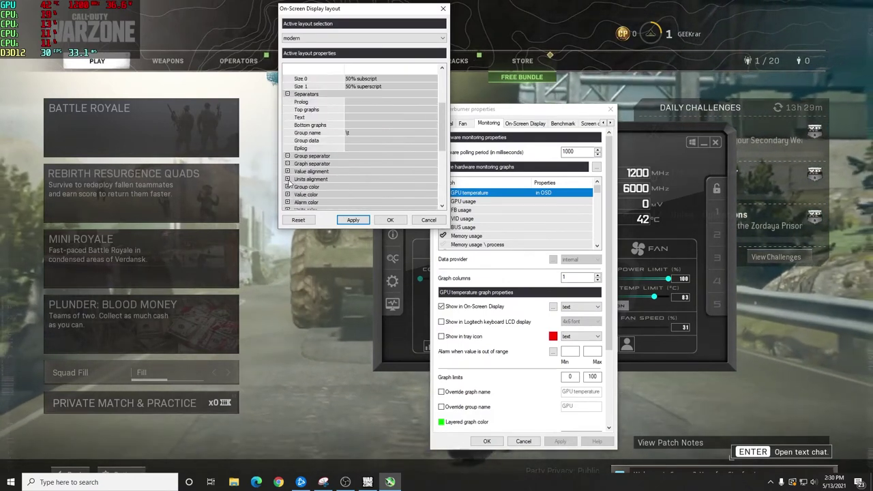
click(287, 117)
scroll(293, 120, up, 3)
click(287, 132)
click(287, 141)
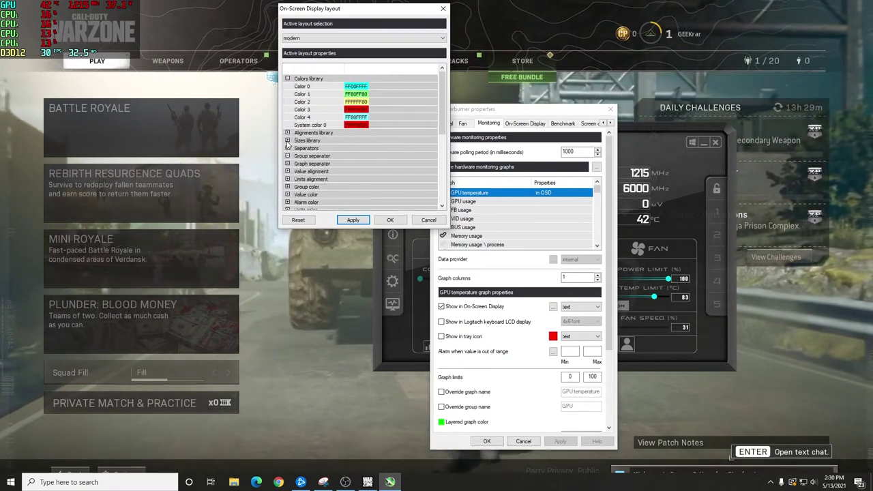
click(287, 141)
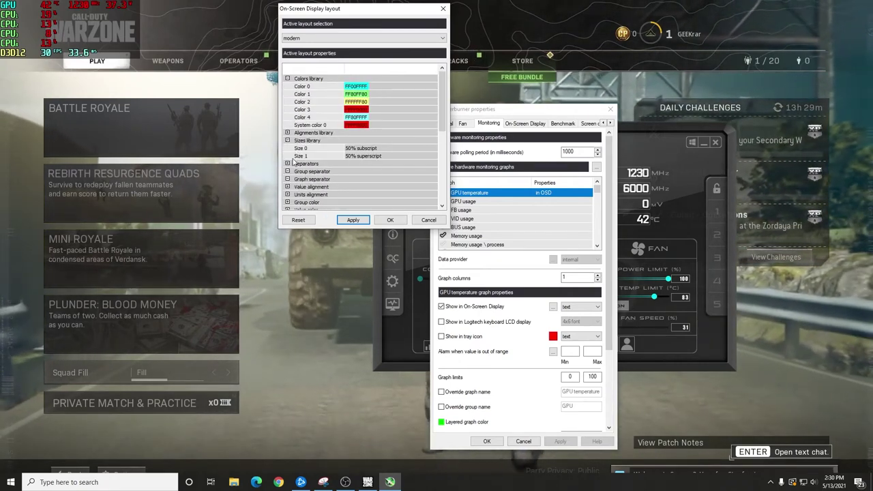
click(288, 164)
scroll(341, 182, down, 1)
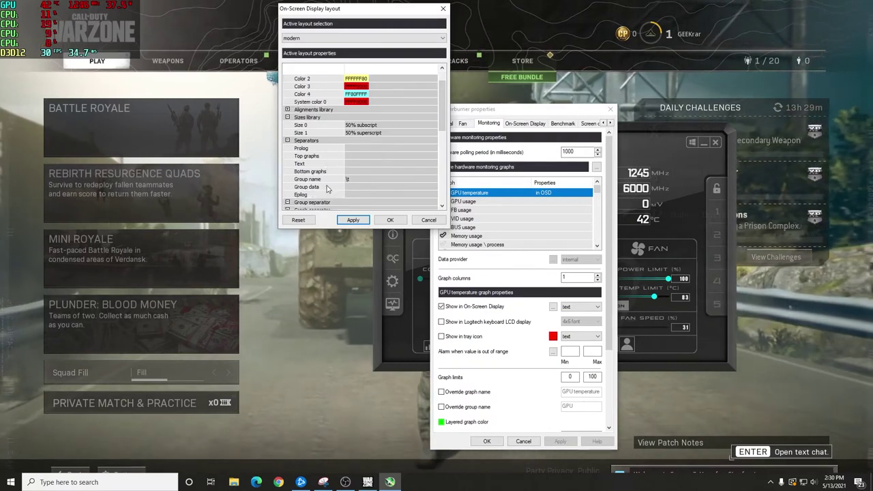
scroll(341, 182, up, 1)
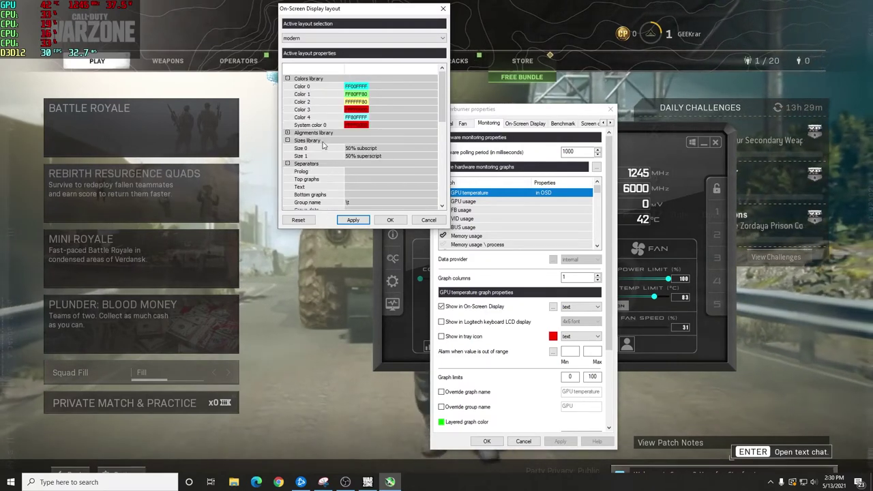
Reset the OSD layout to default, confirm both dialogs with OK, and minimise Afterburner.
click(298, 220)
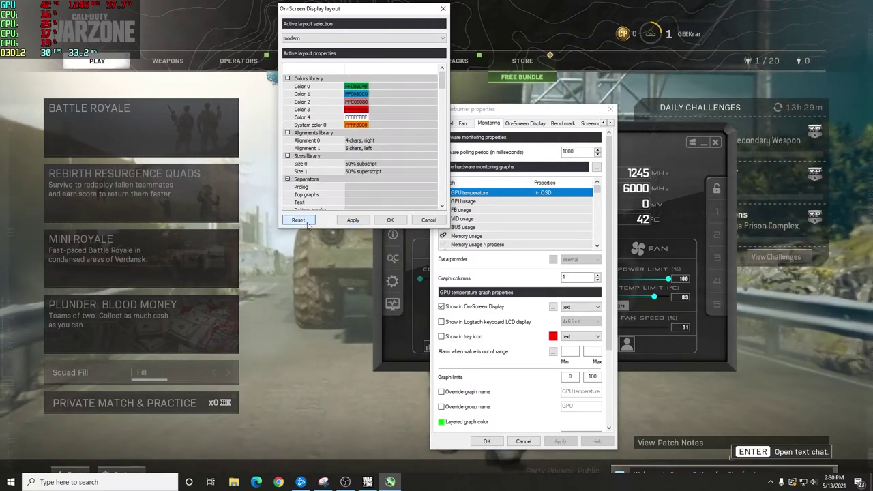
click(390, 220)
drag(527, 115, 423, 49)
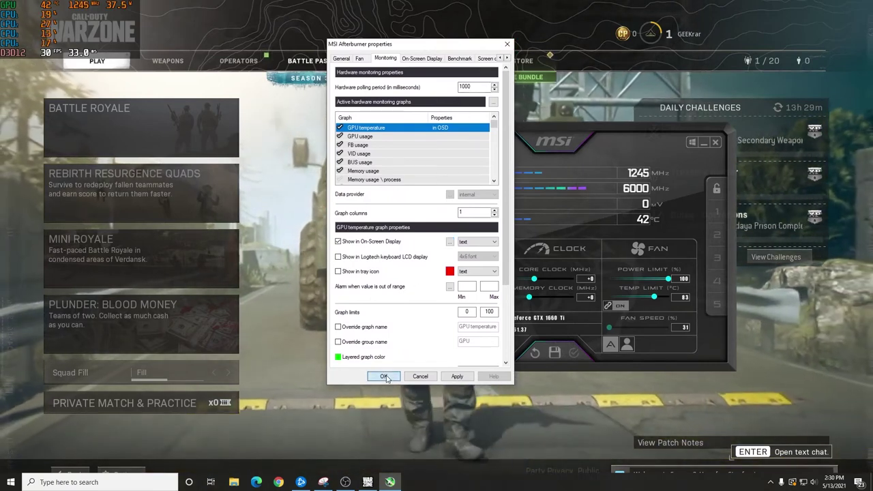
click(384, 376)
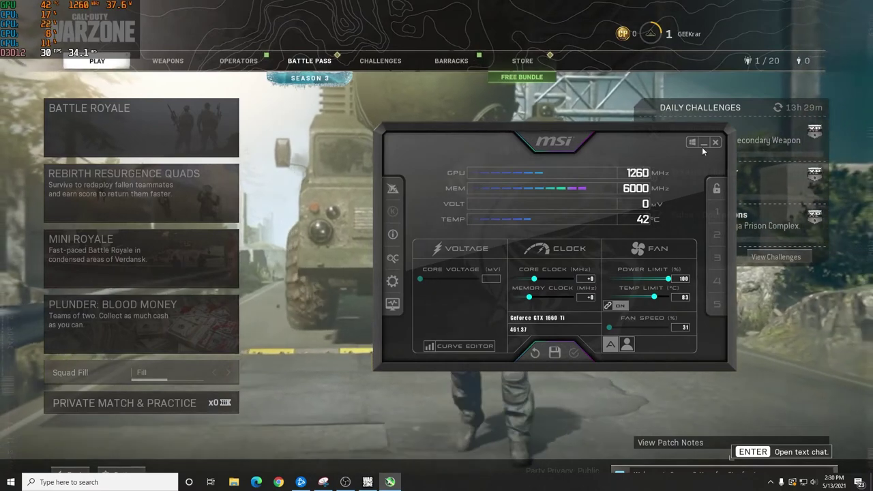
click(801, 215)
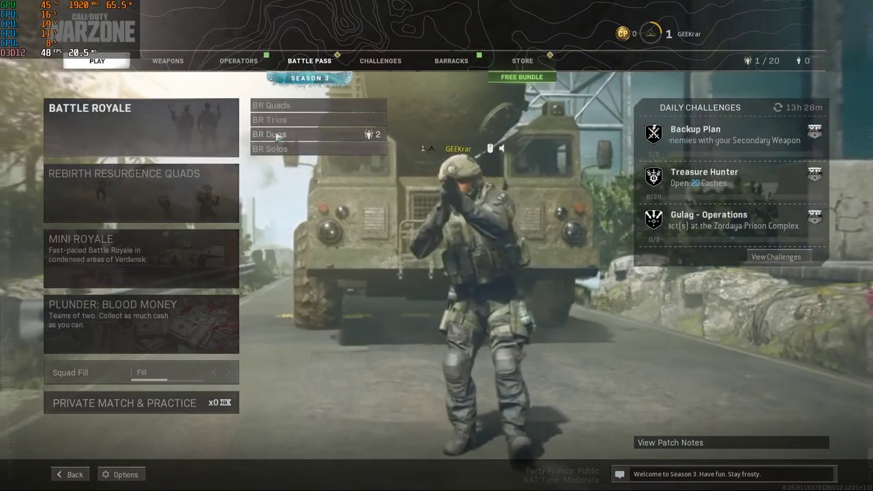
Switch with Alt+Tab to the RivaTuner Statistics Server window over Warzone.
key(alt+Tab)
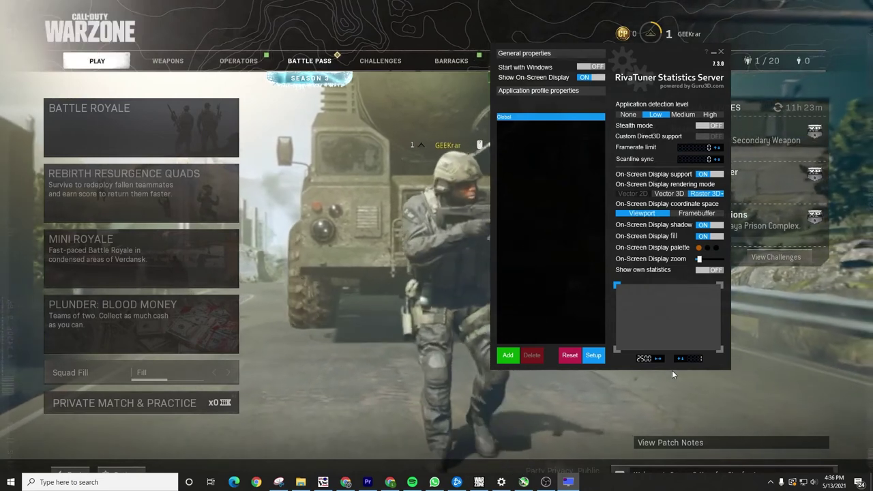
Set the overlay position to X 500, Y 500.
click(645, 359)
text(500)
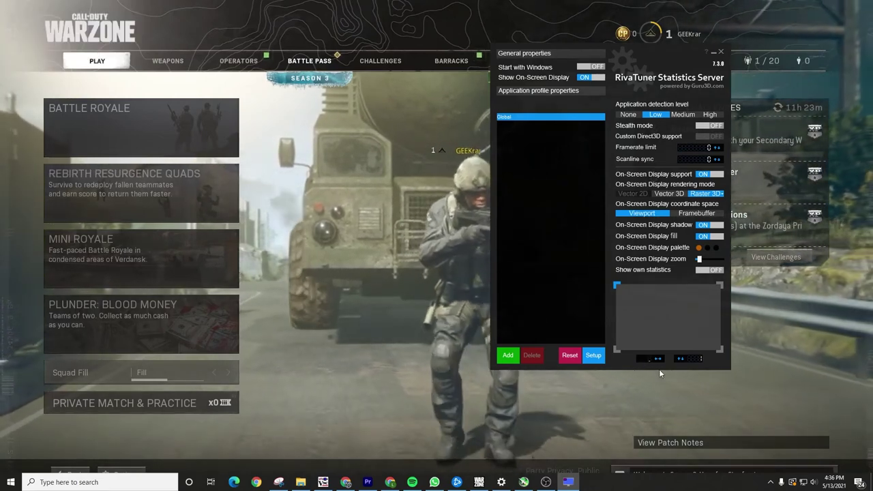
key(Return)
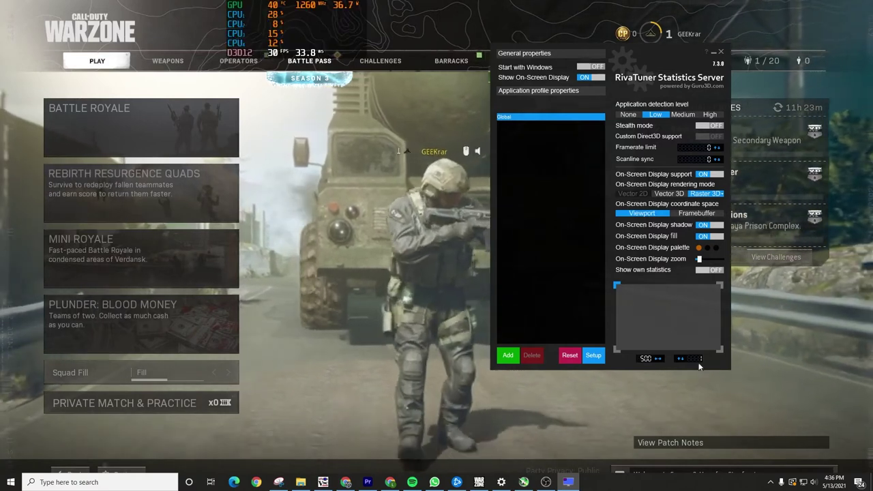
text(500)
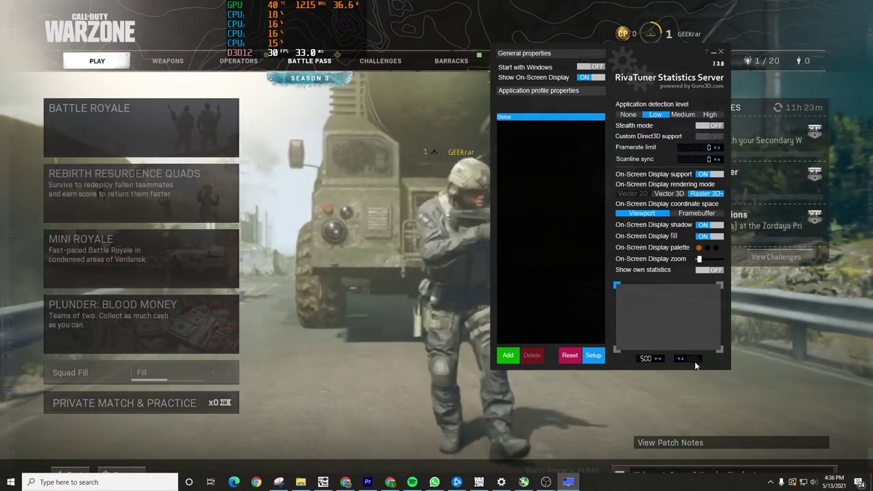
key(Return)
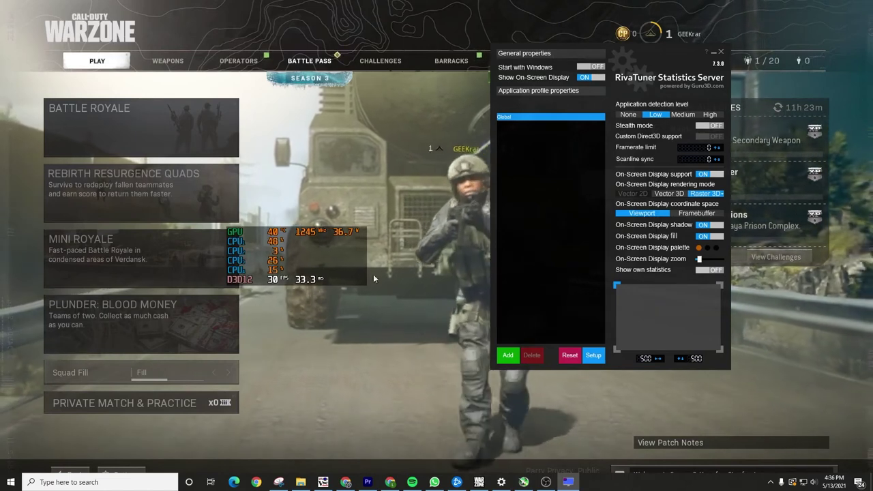
Move the overlay to position X 300, Y 300.
click(646, 358)
key(BackSpace)
key(BackSpace)
key(BackSpace)
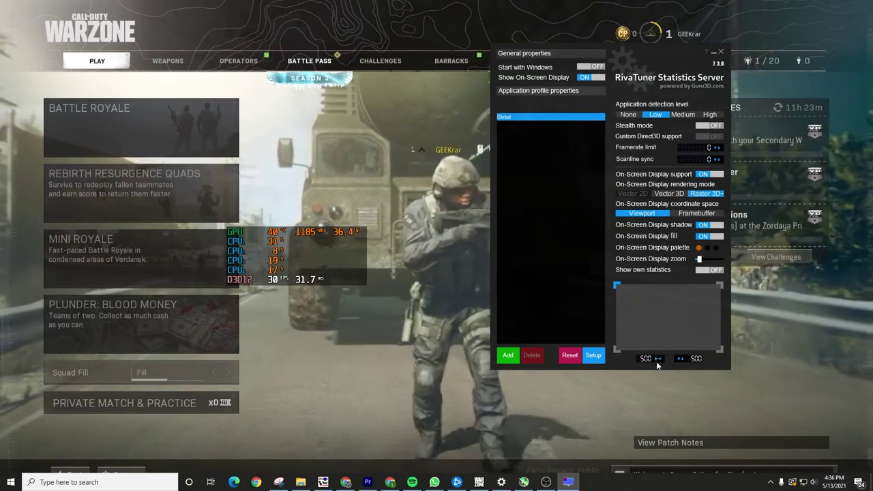
text(300)
key(Return)
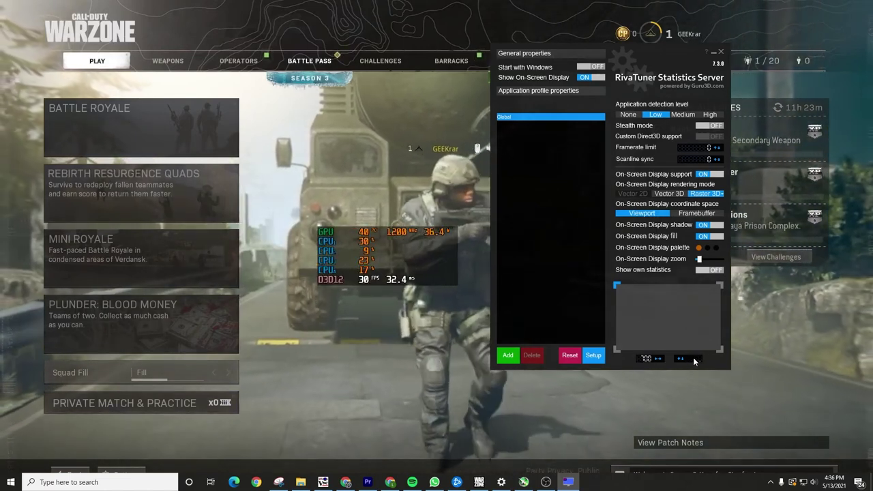
text(300)
key(Return)
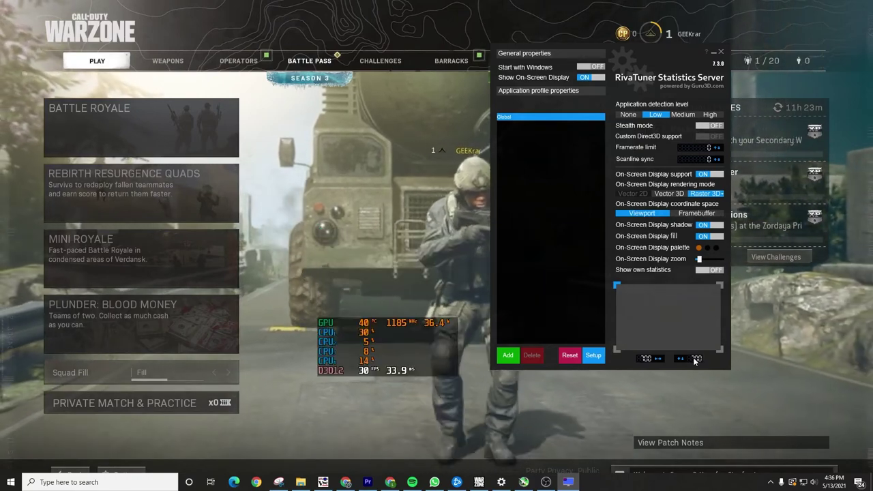
Set the overlay position to X 0 and Y 800.
click(657, 360)
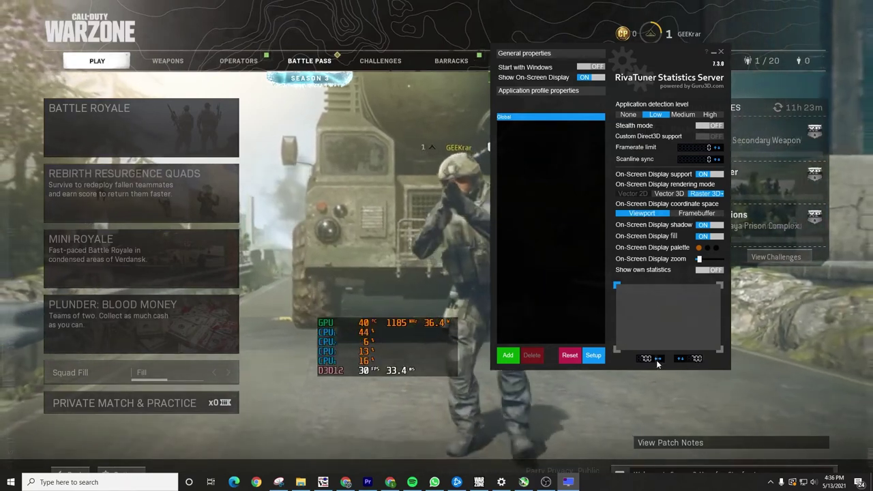
key(BackSpace)
key(BackSpace)
key(BackSpace)
text(0)
key(Return)
click(694, 358)
key(BackSpace)
key(BackSpace)
key(BackSpace)
text(800)
key(Return)
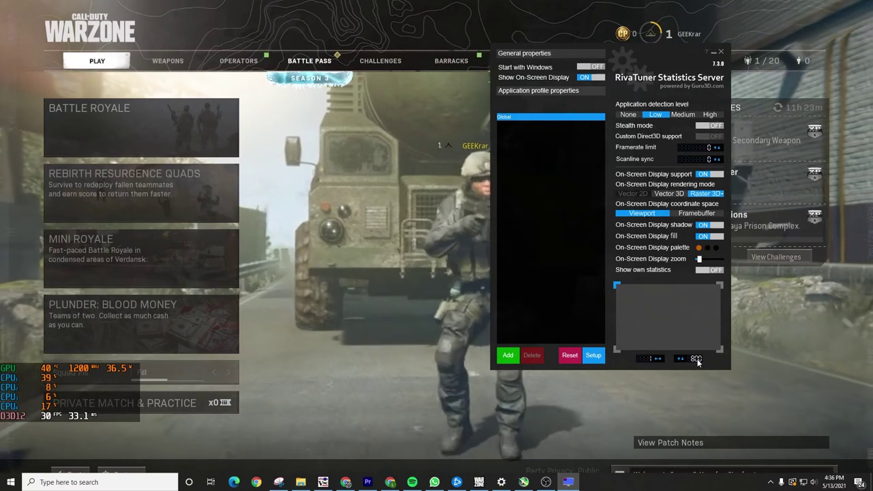
Nudge the overlay right and set its X position to 1400.
drag(670, 52, 449, 41)
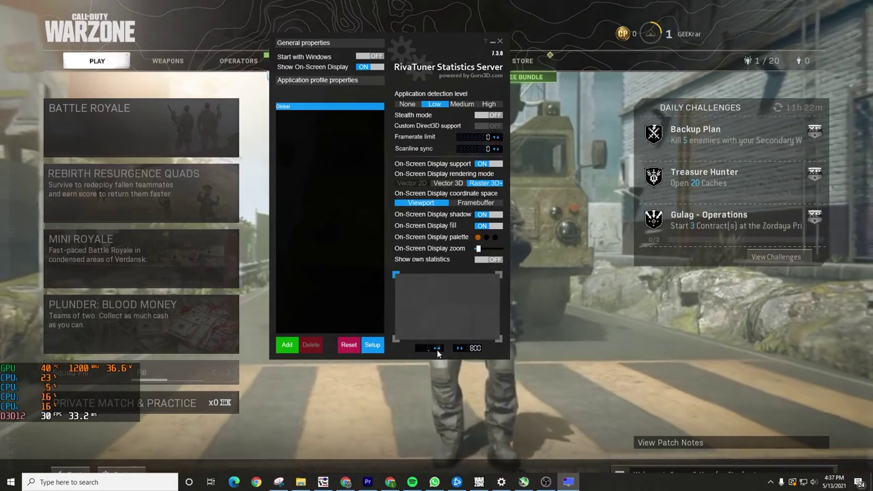
click(437, 349)
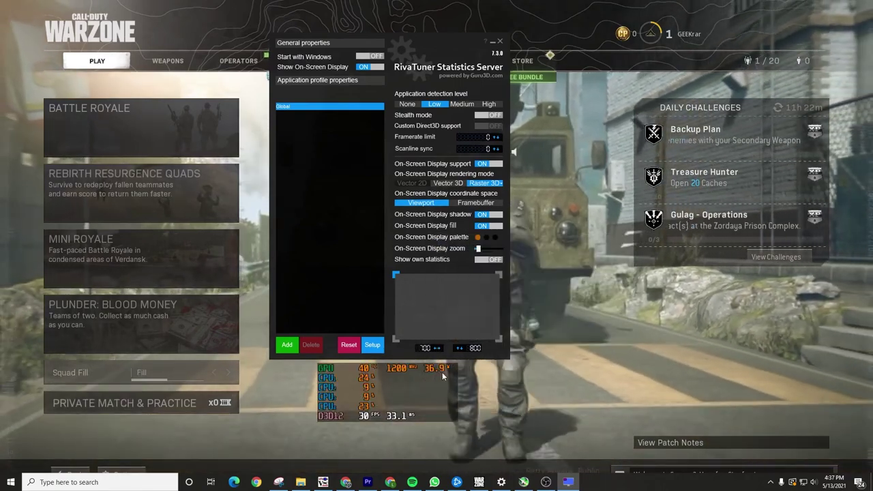
click(424, 350)
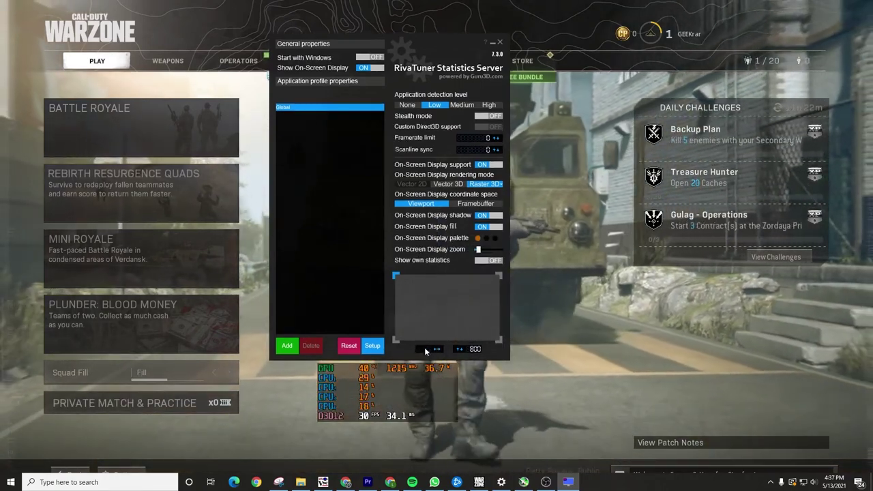
text(1400)
key(Return)
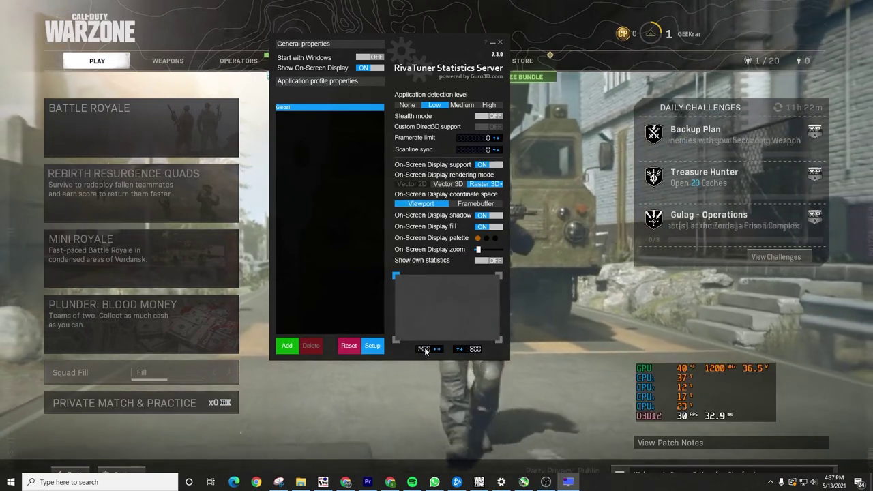
Change the X position to 1600 to push the stats into the bottom-right corner.
drag(452, 75, 288, 128)
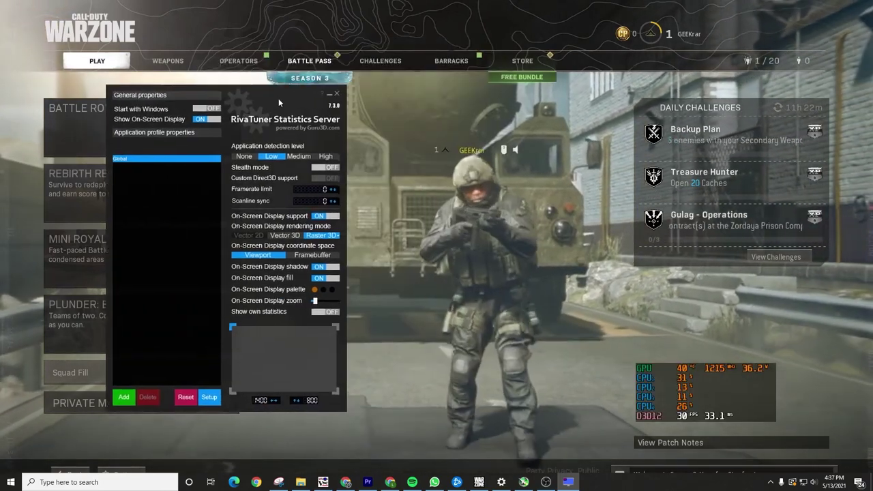
click(264, 401)
key(BackSpace)
key(BackSpace)
key(BackSpace)
key(BackSpace)
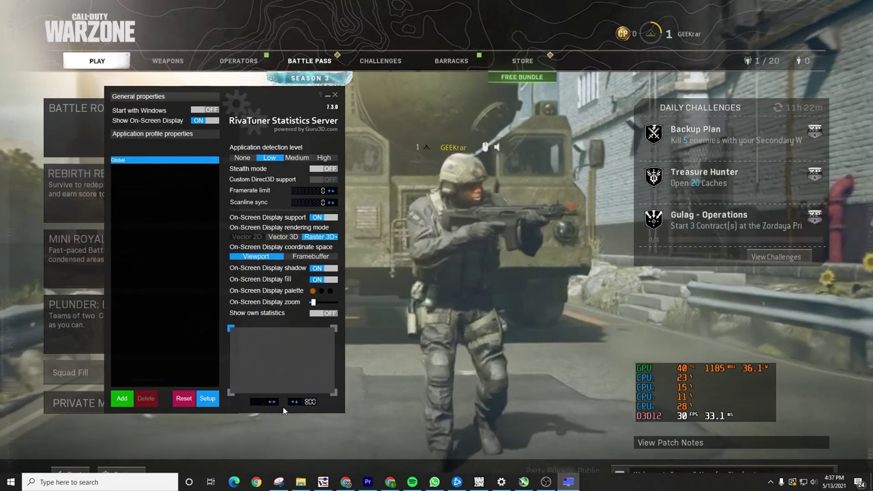
text(1600)
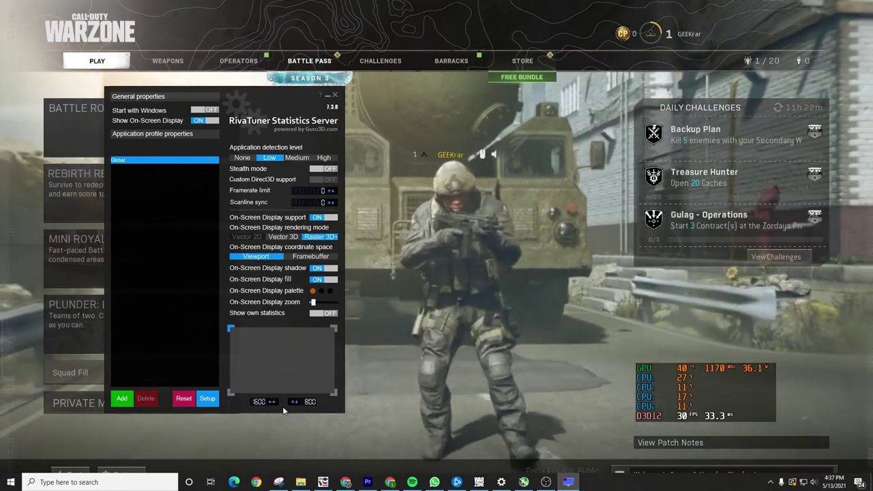
key(Return)
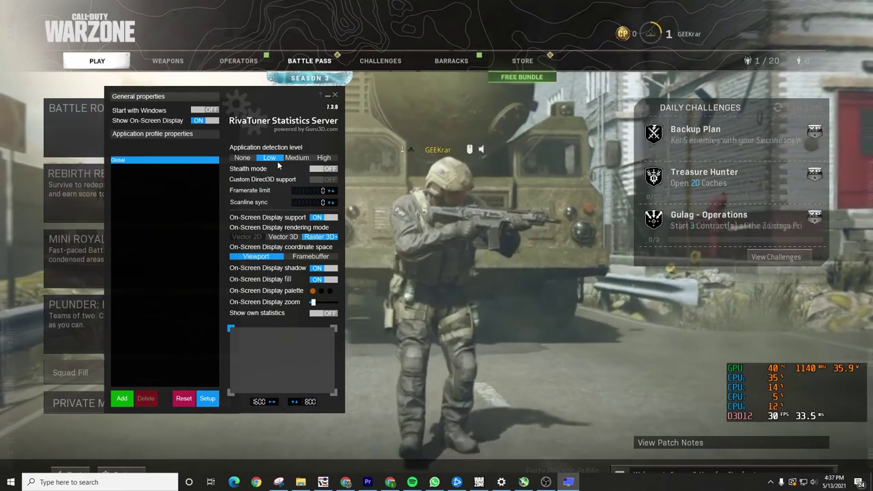
drag(280, 90, 378, 127)
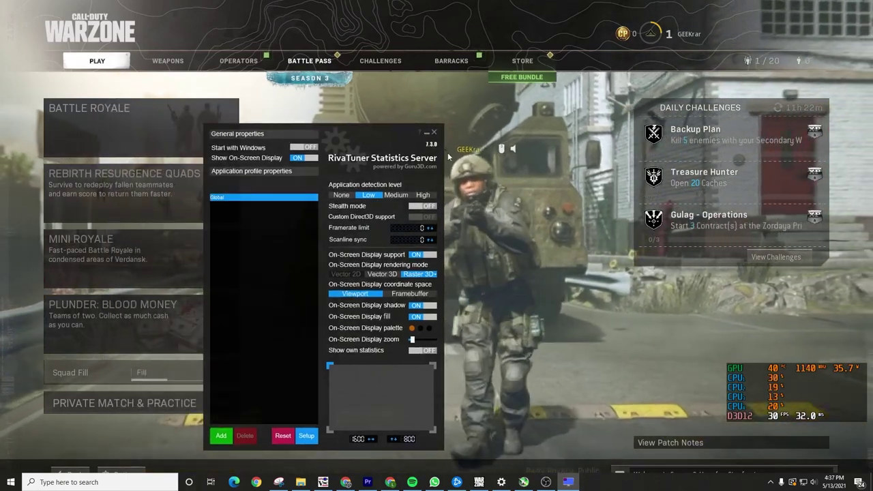
Bring Warzone back to the front with the stats overlay in the lower-right corner.
click(453, 159)
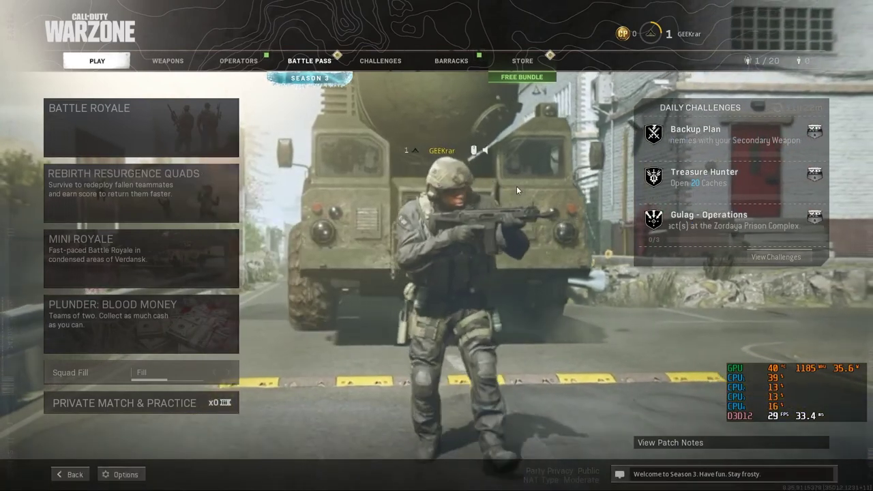